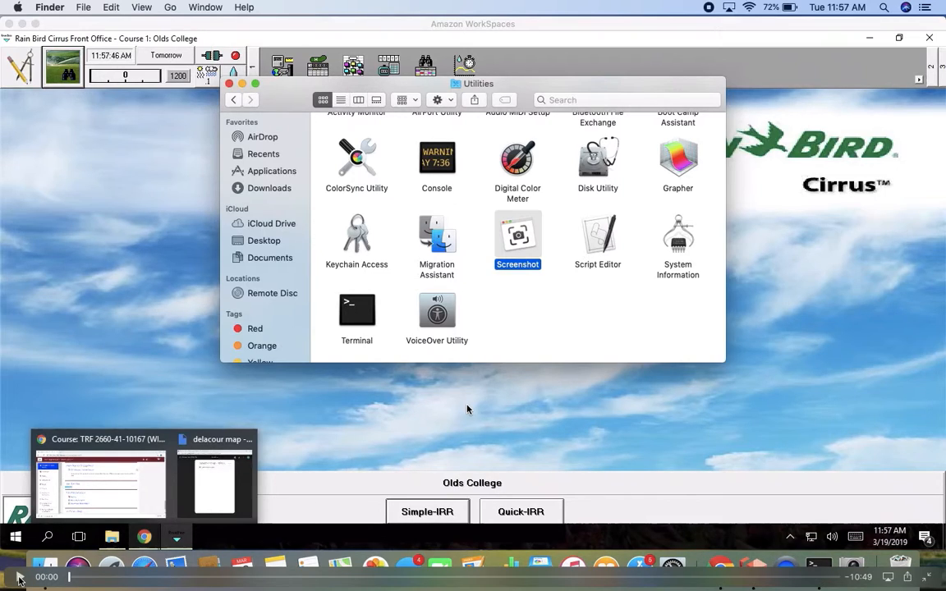
left_click(19, 580)
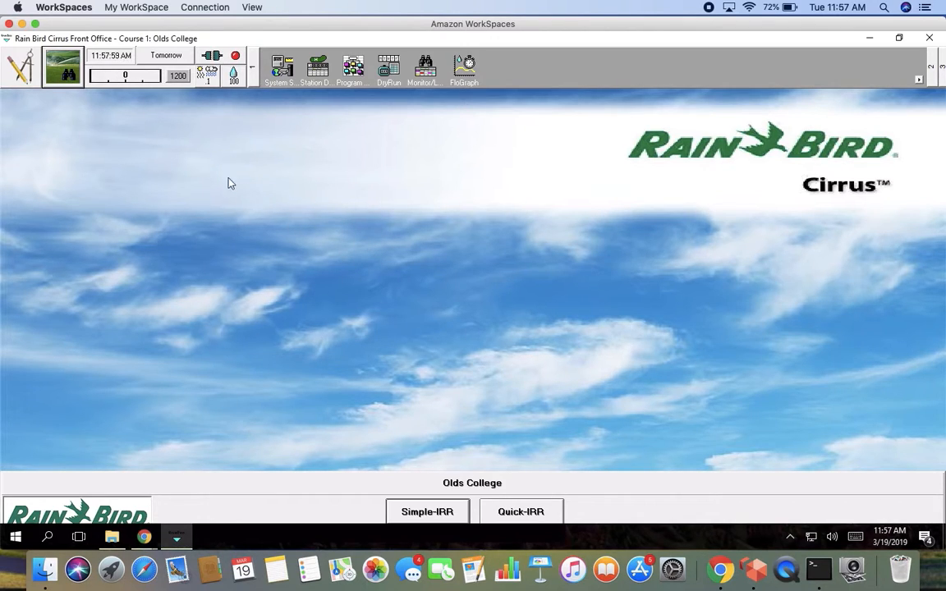
Open the course map and bring the whole golf course into view.
left_click(59, 59)
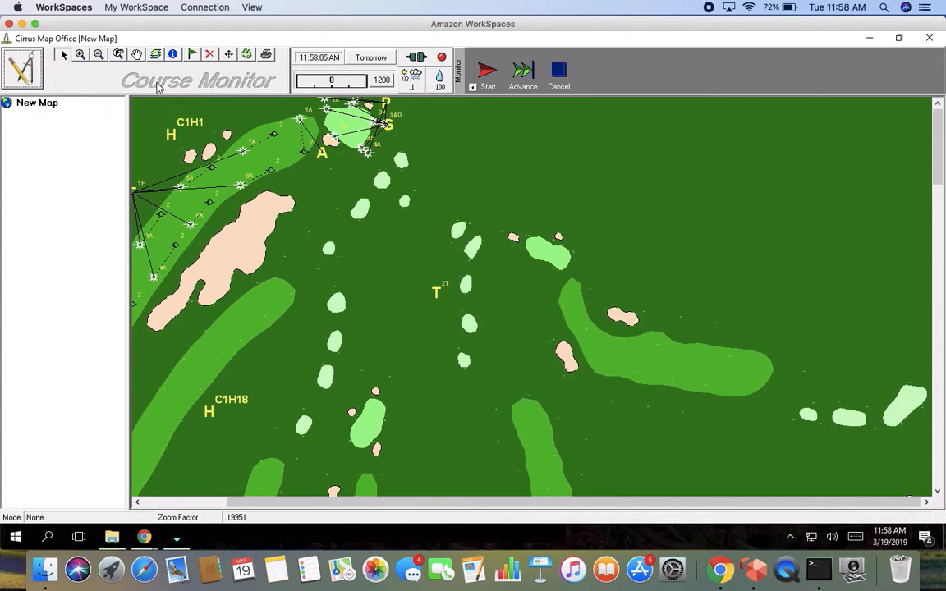
left_click(99, 55)
left_click(321, 221)
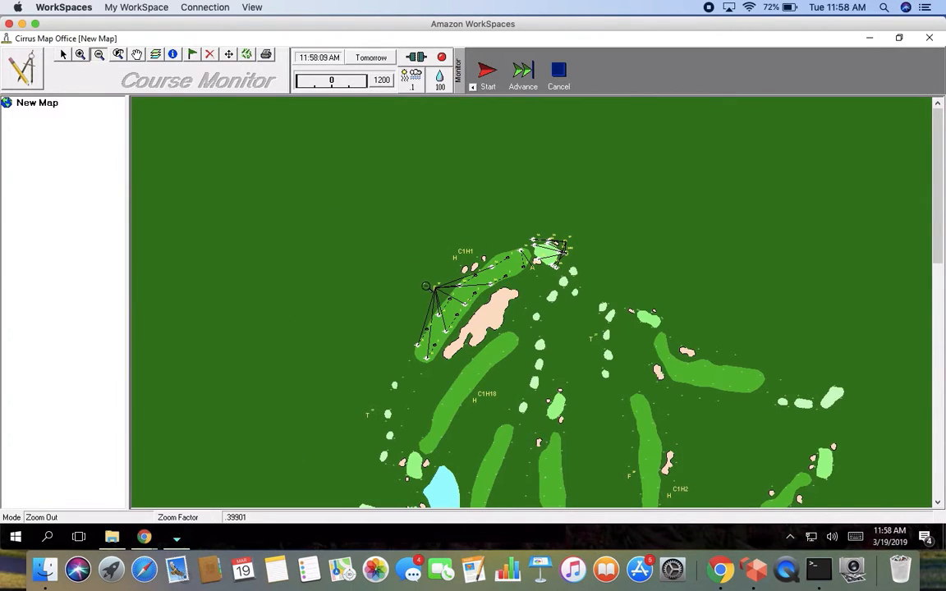
left_click(411, 274)
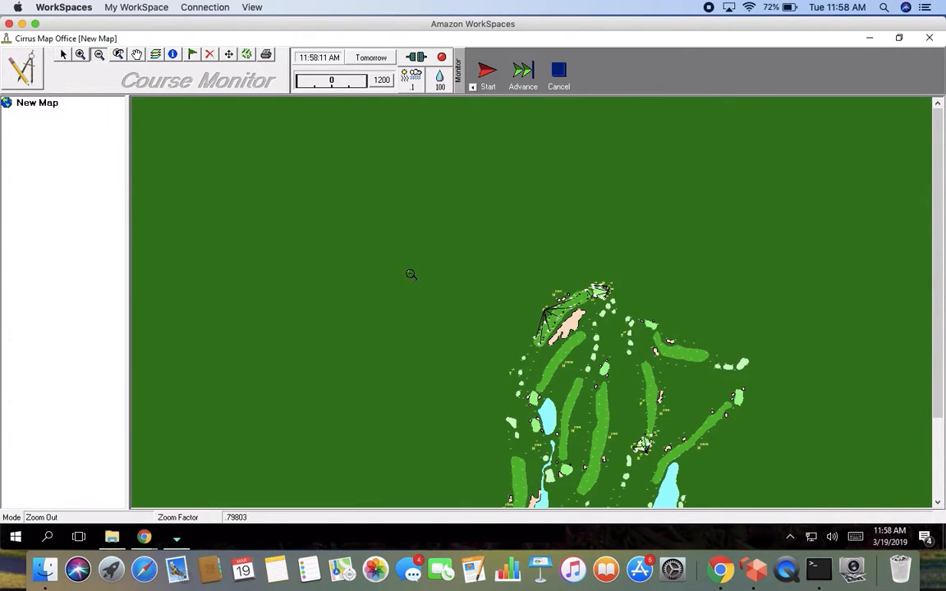
left_click(410, 274)
left_click(137, 54)
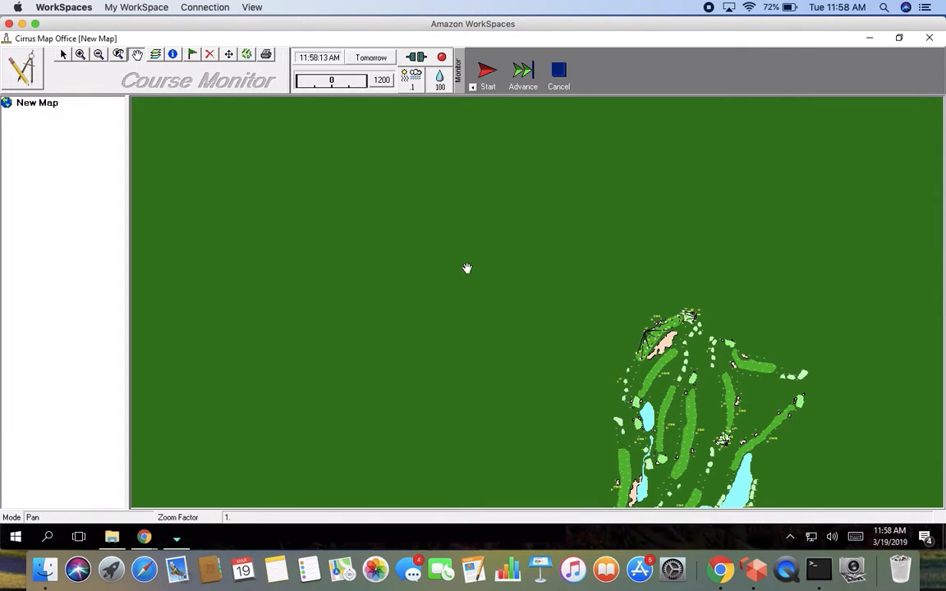
left_click_drag(473, 269, 305, 147)
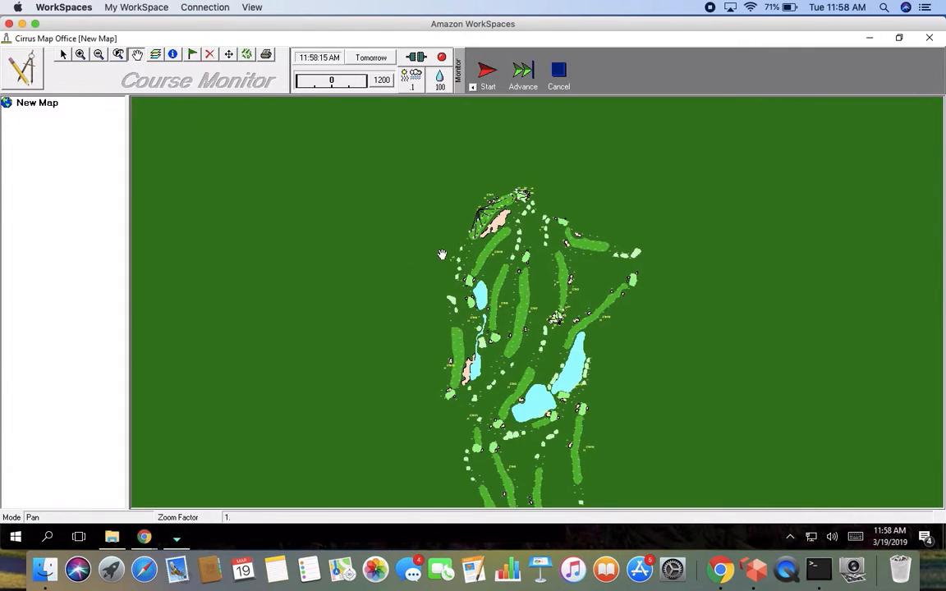
left_click_drag(382, 273, 343, 190)
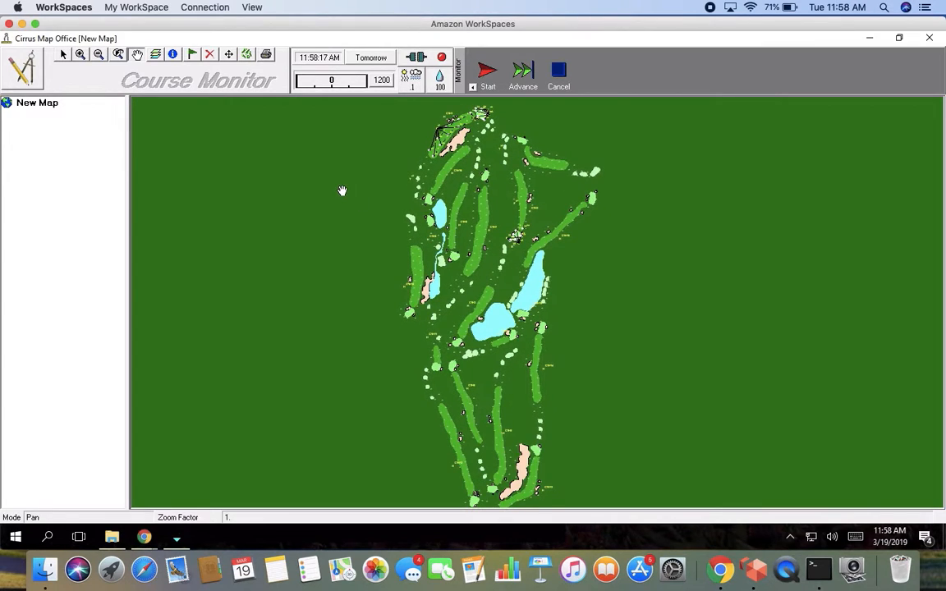
left_click_drag(359, 278, 370, 303)
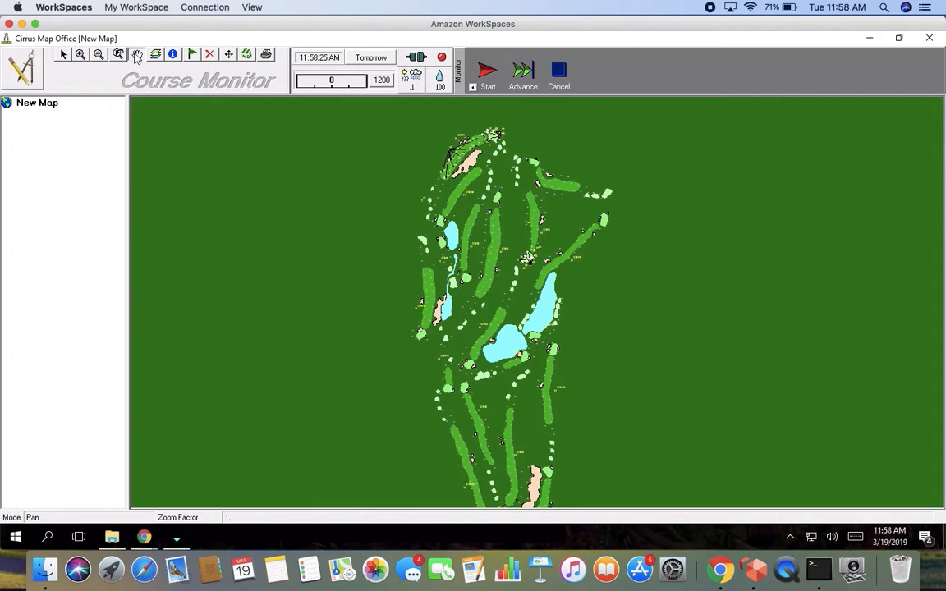
mouse_move(258, 177)
left_mouse_down()
mouse_move(211, 171)
mouse_move(274, 182)
mouse_move(263, 160)
mouse_move(249, 165)
left_mouse_up()
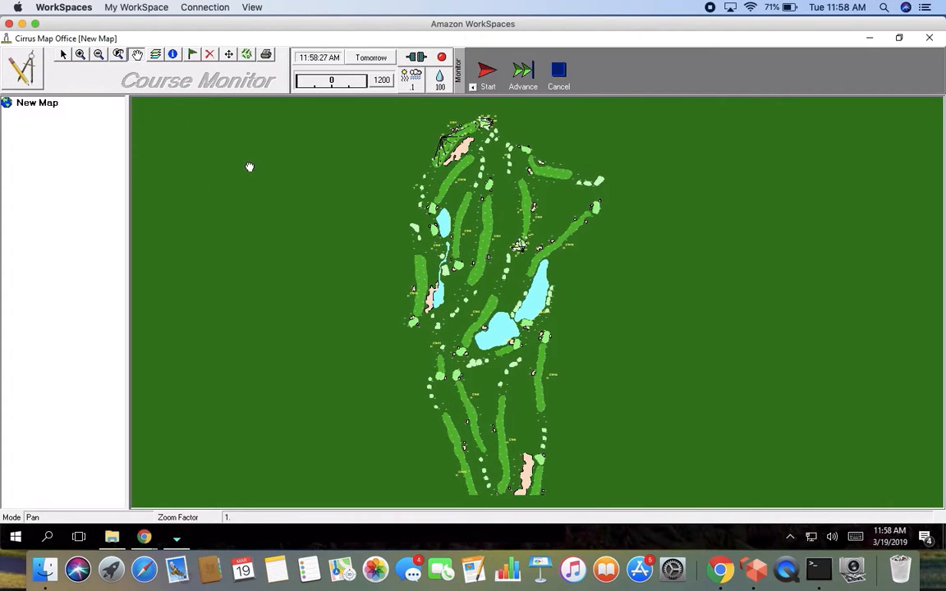
Examine hole 1 up close, checking the stations around its green, approach and fairway.
left_click(80, 55)
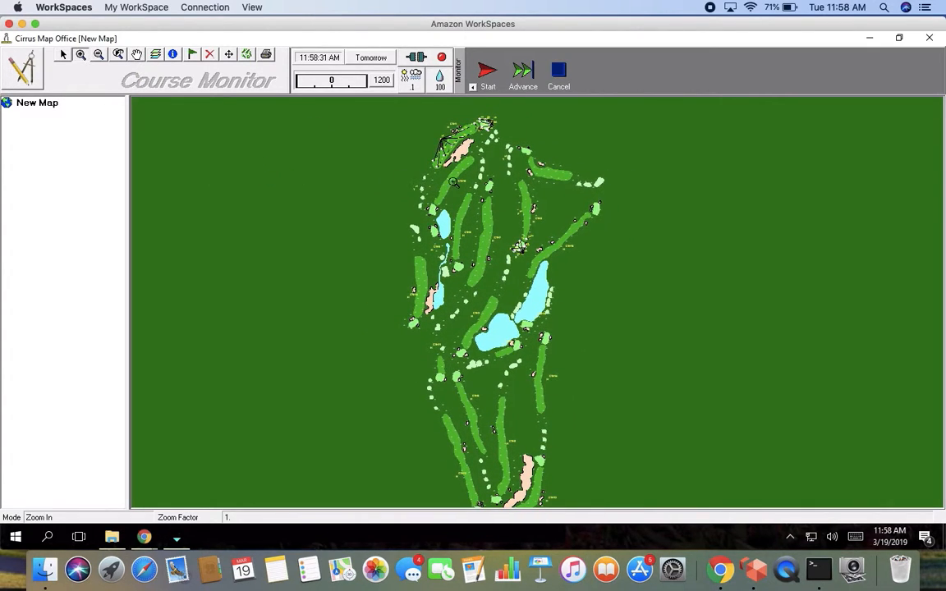
left_click_drag(419, 118, 515, 182)
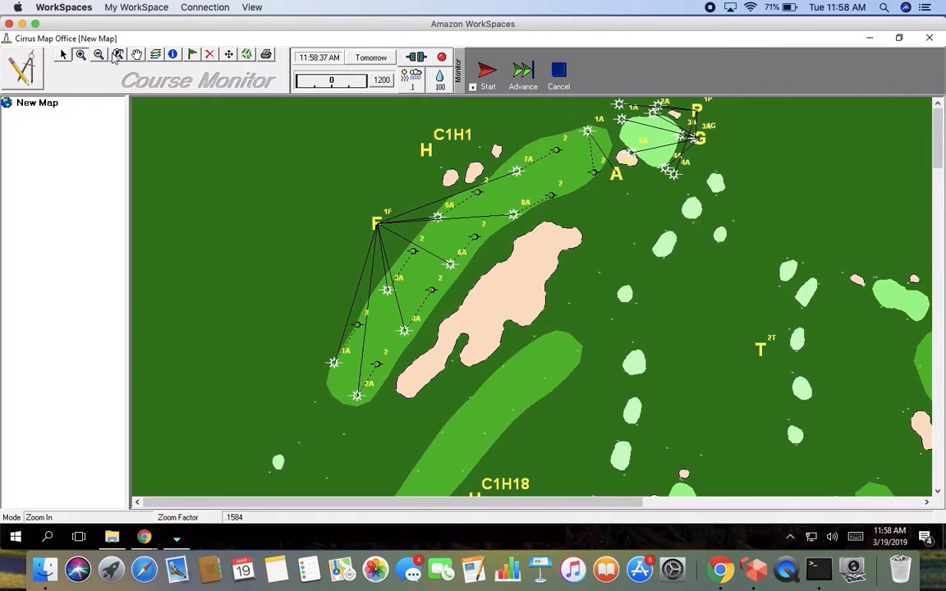
left_click(99, 55)
left_click(316, 175)
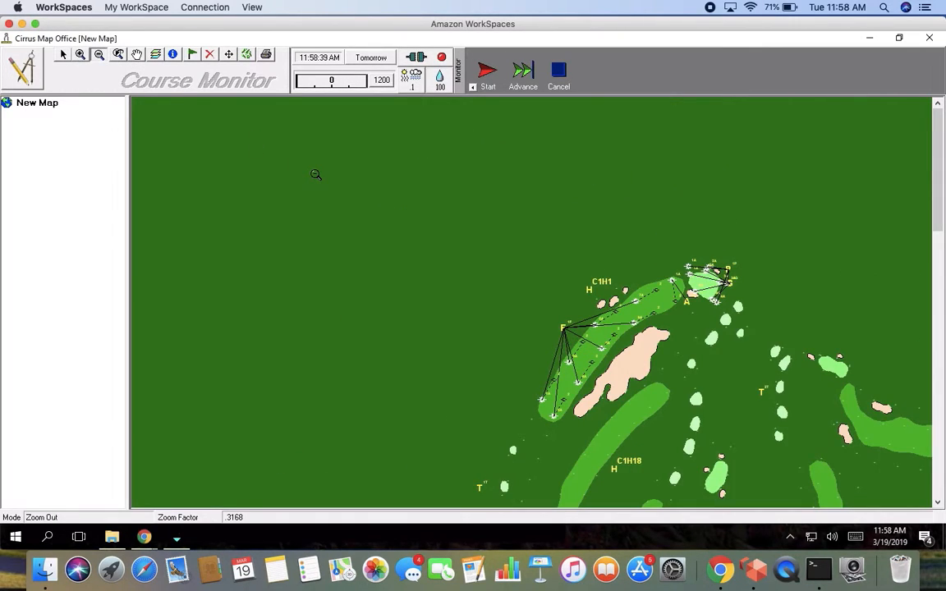
left_click(137, 54)
left_click_drag(529, 303, 342, 288)
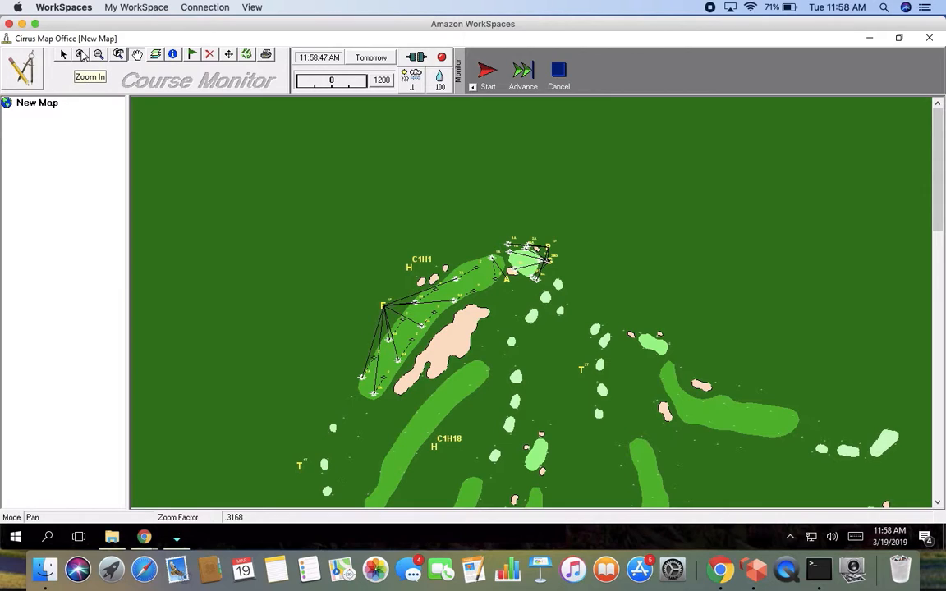
left_click(81, 54)
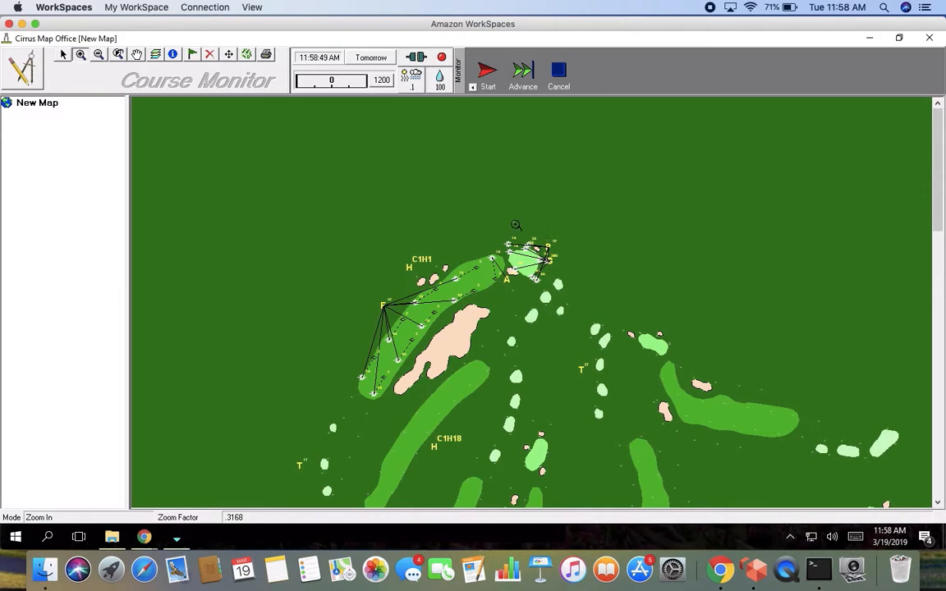
left_click_drag(493, 222, 575, 308)
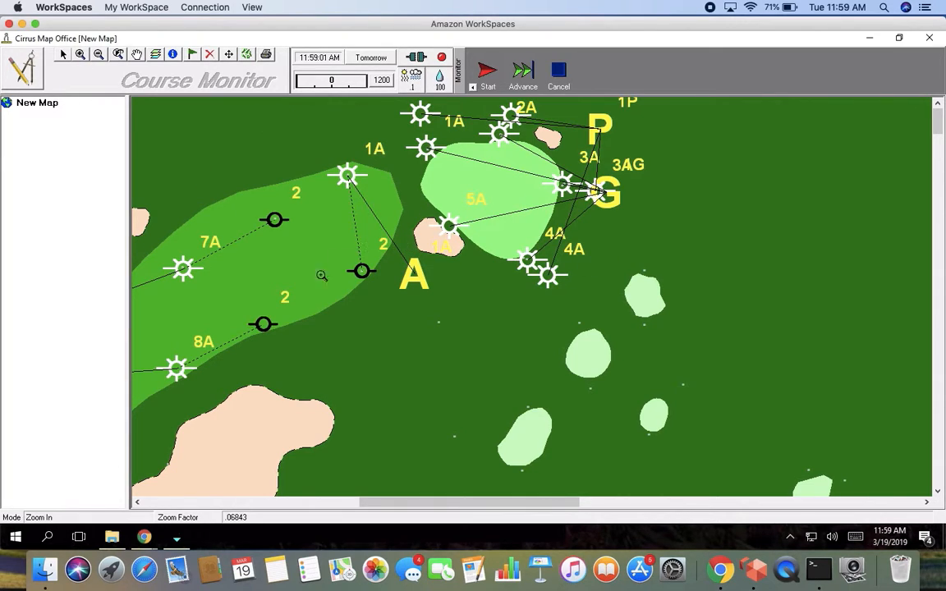
left_click(136, 54)
left_click_drag(289, 276, 467, 175)
left_click_drag(342, 262, 537, 207)
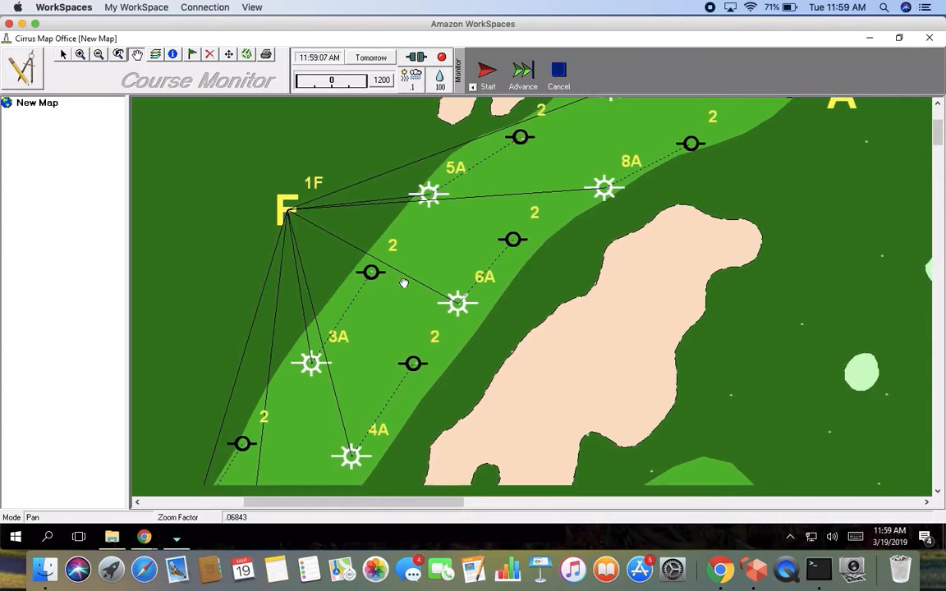
left_click_drag(397, 290, 469, 186)
left_click_drag(577, 212, 332, 300)
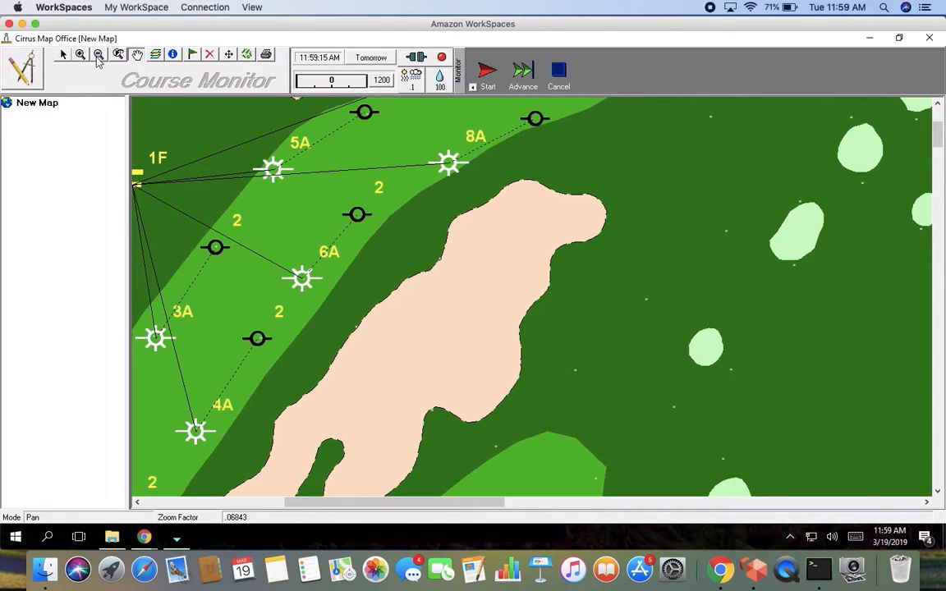
Switch the map to Data Builder and place a hole marker for course 1, hole 17 beside that hole's fairway.
left_click(98, 61)
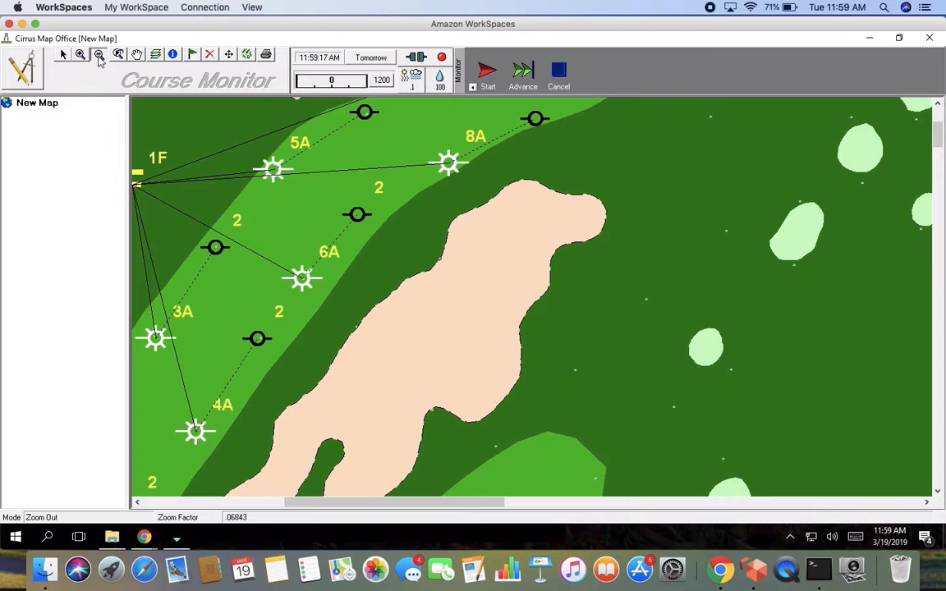
left_click(233, 169)
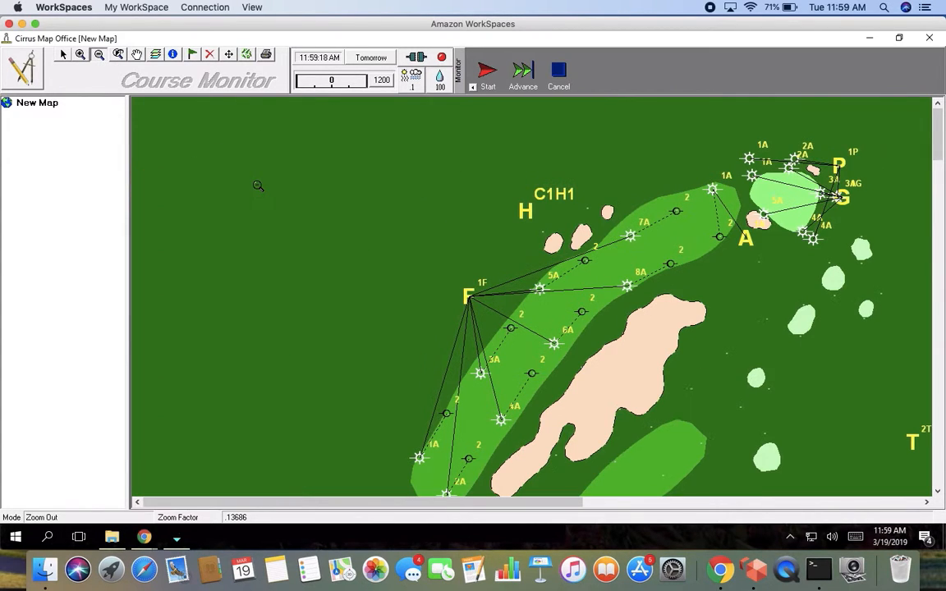
left_click(385, 250)
left_click(137, 55)
left_click_drag(663, 244, 401, 174)
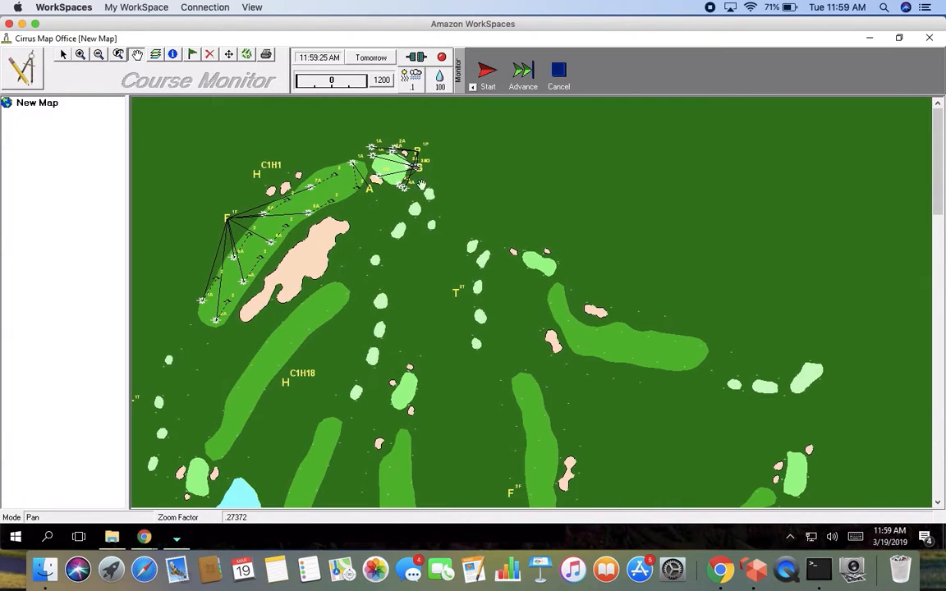
left_click_drag(653, 269, 536, 228)
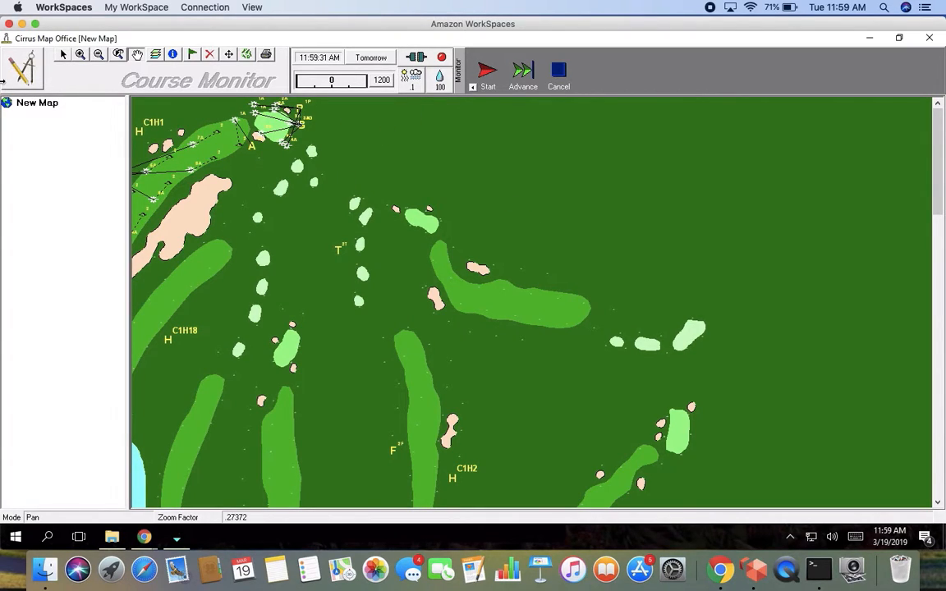
left_click(26, 67)
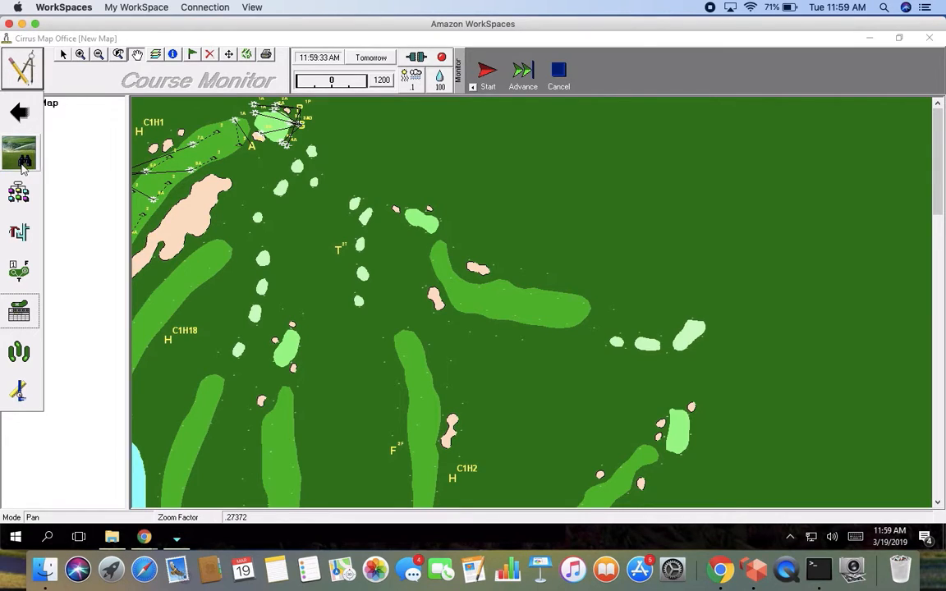
left_click(25, 276)
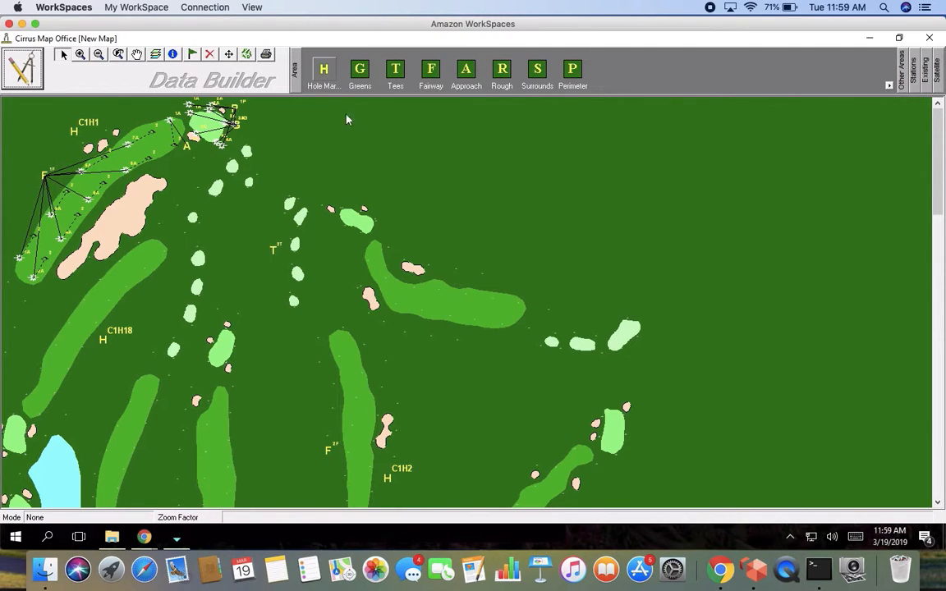
left_click(428, 244)
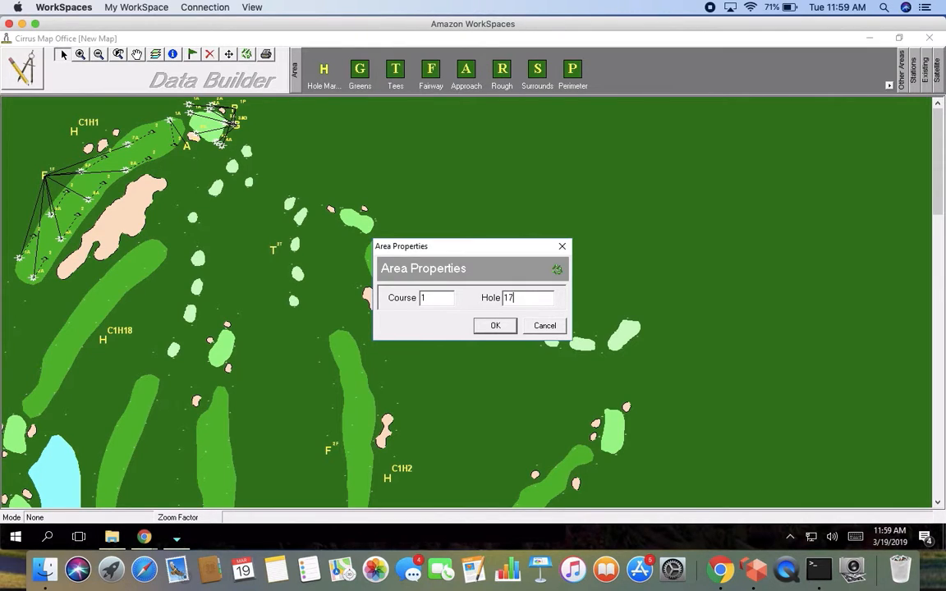
left_click(502, 327)
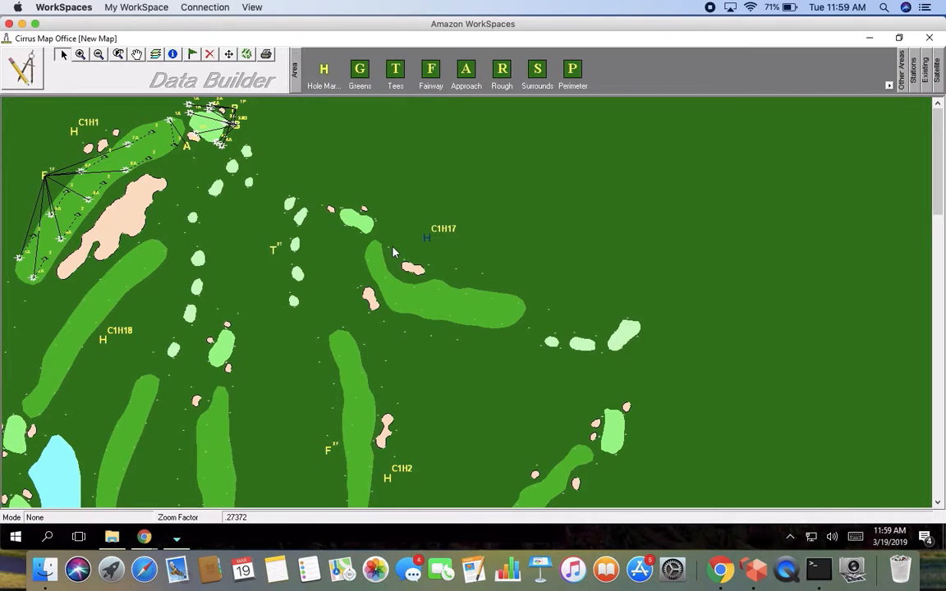
Try to assign another area marker to course 1, hole 17.
left_click(360, 70)
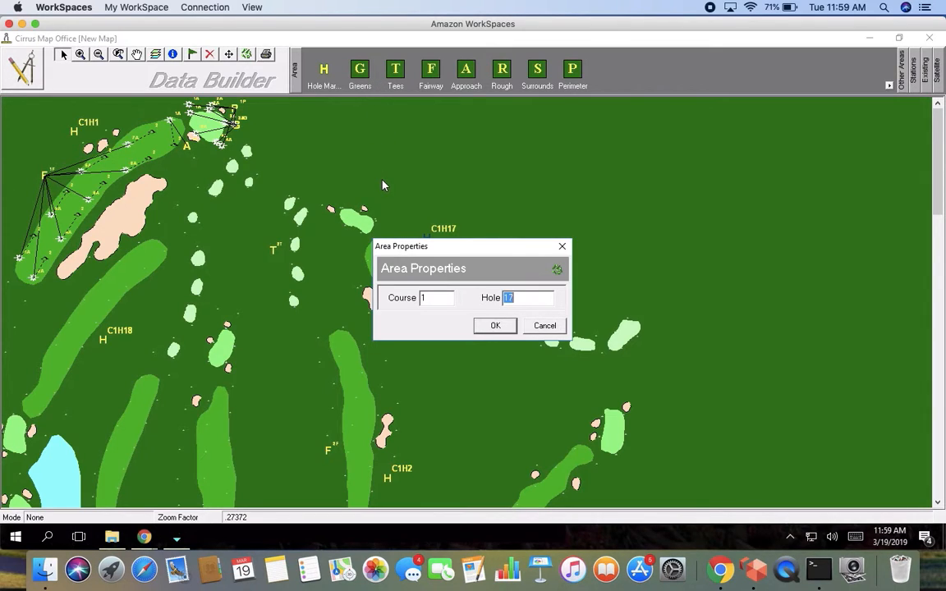
left_click(511, 324)
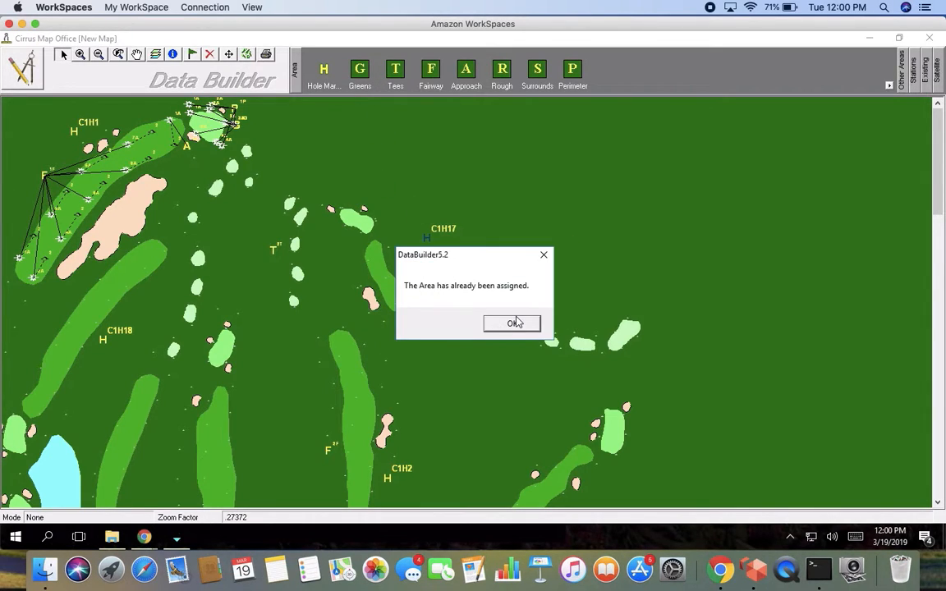
left_click(515, 322)
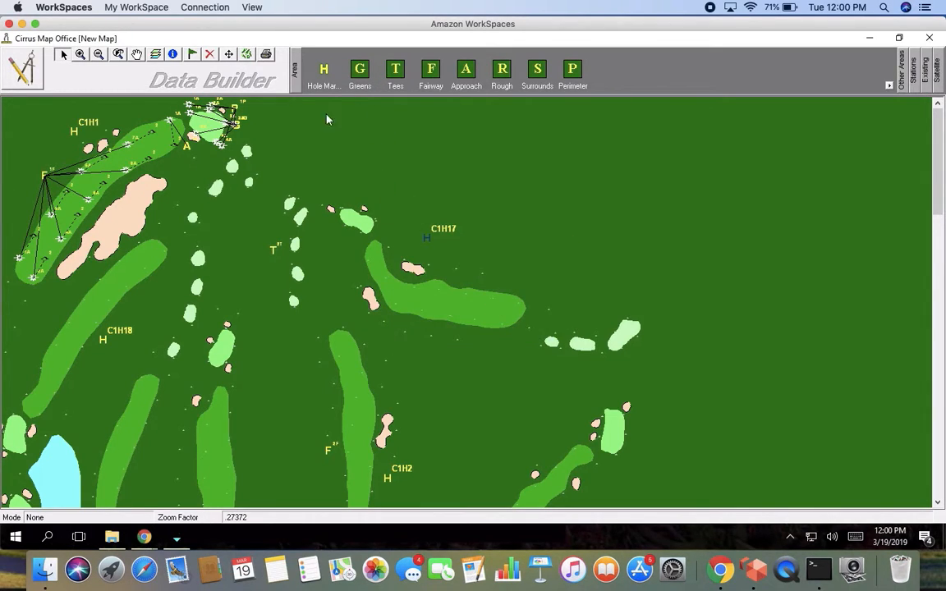
Find course 1, hole 1 on the map.
left_click(191, 55)
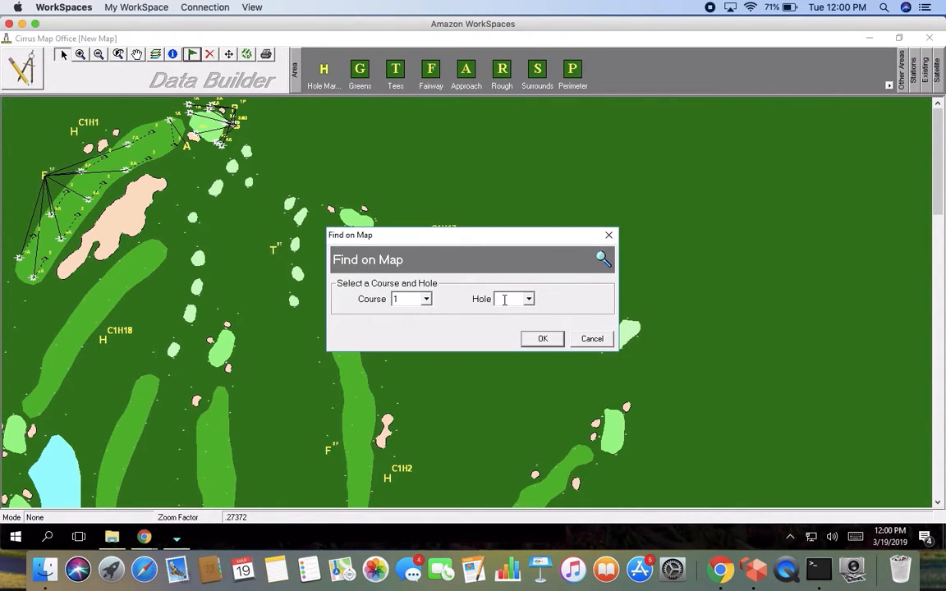
type("1")
left_click(544, 338)
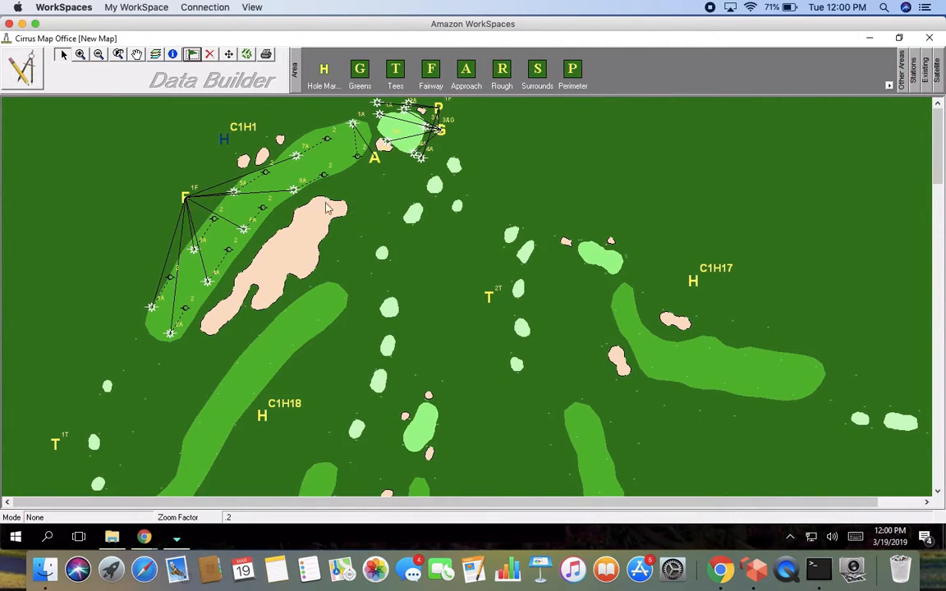
Find course 1, hole 17 on the map and place a Greens area marker beside its green.
left_click(191, 55)
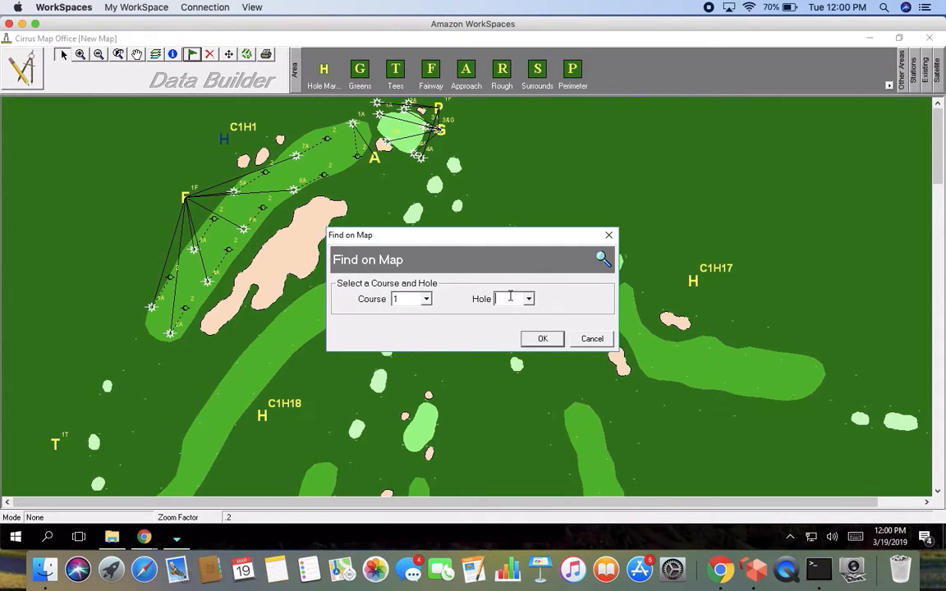
left_click(544, 342)
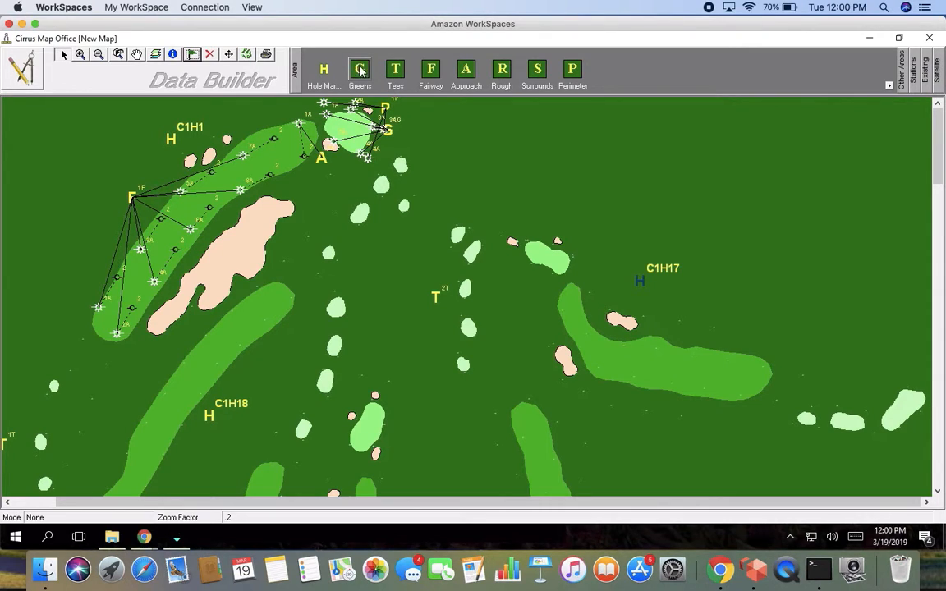
left_click(542, 222)
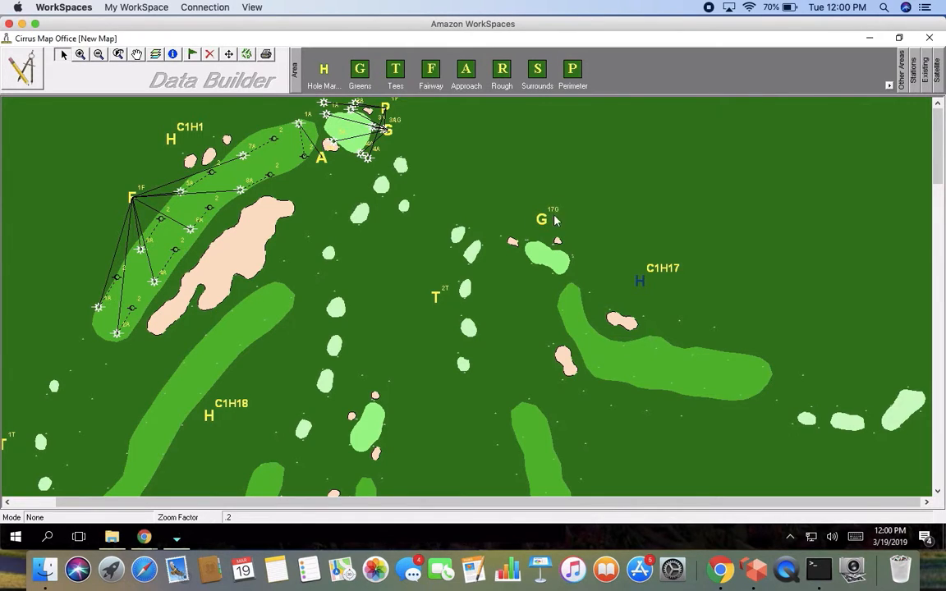
Try to place a second Greens area marker for hole 17 between its green and the hole marker.
left_click(618, 246)
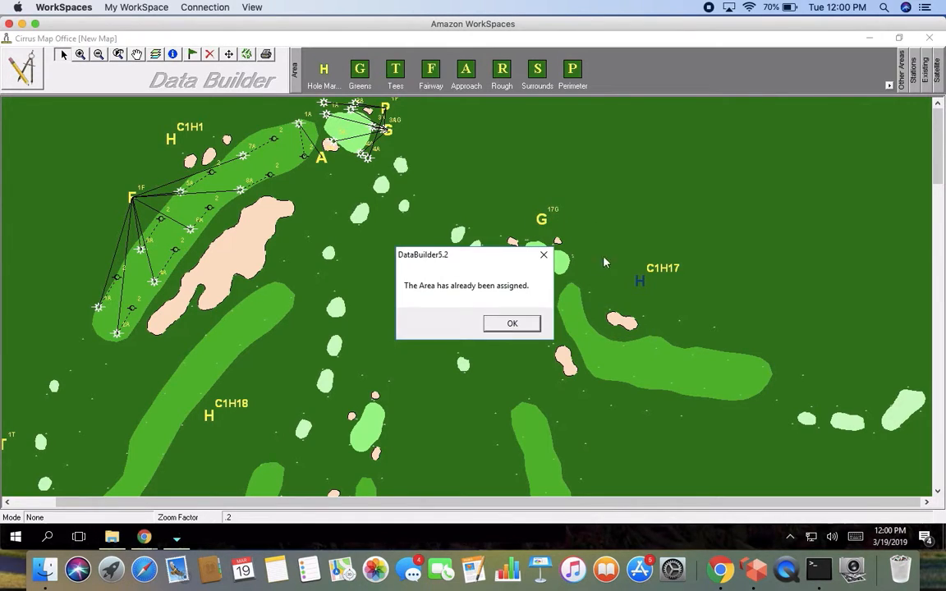
left_click(515, 324)
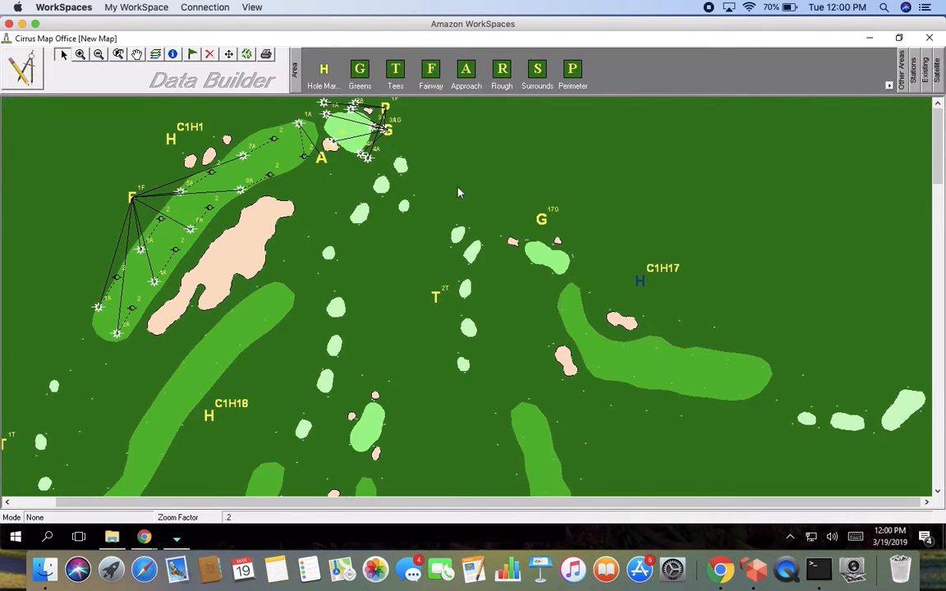
Place hole 17's Tees, Fairway, Approach, Rough, Surrounds and Perimeter area markers on the map around the hole.
left_click(395, 72)
left_click(428, 74)
left_click(547, 308)
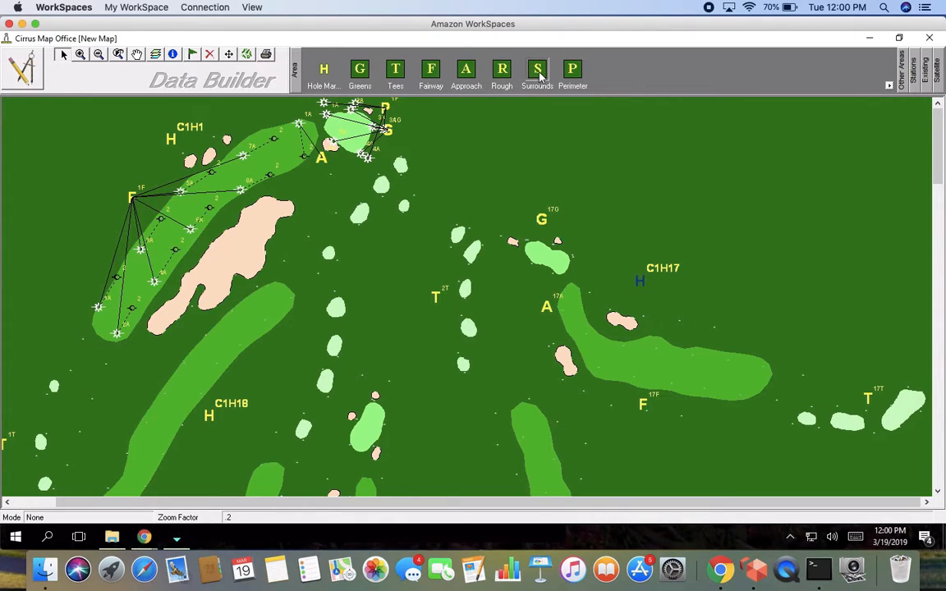
left_click(501, 228)
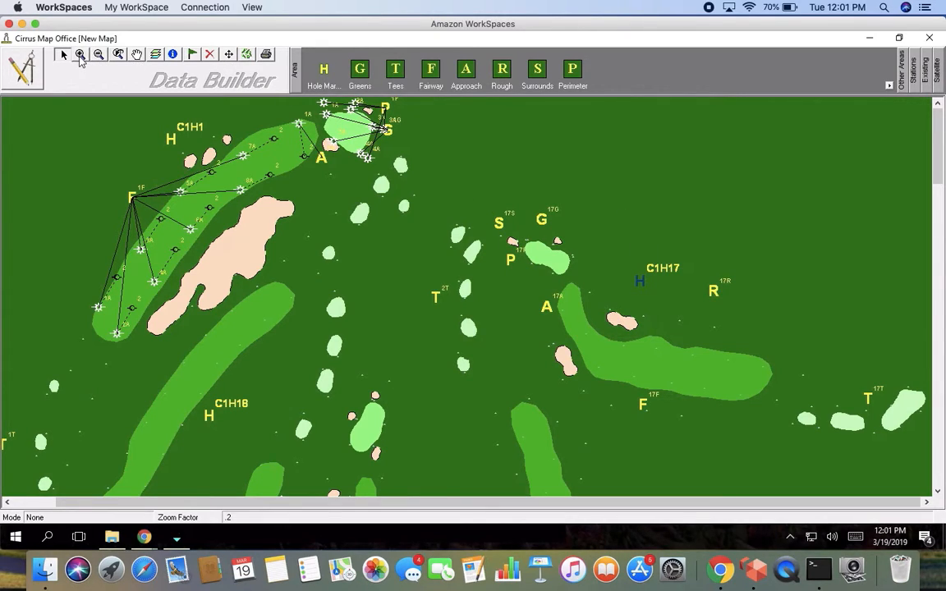
Add three existing stations to hole 17's Perimeter area along the upper side and right end of its green.
left_click(81, 56)
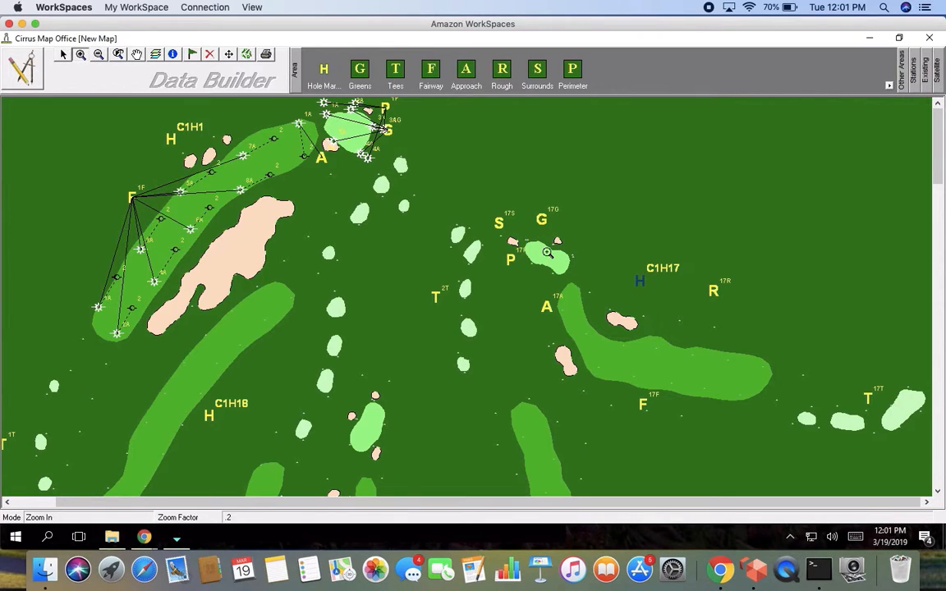
left_click_drag(518, 229, 591, 292)
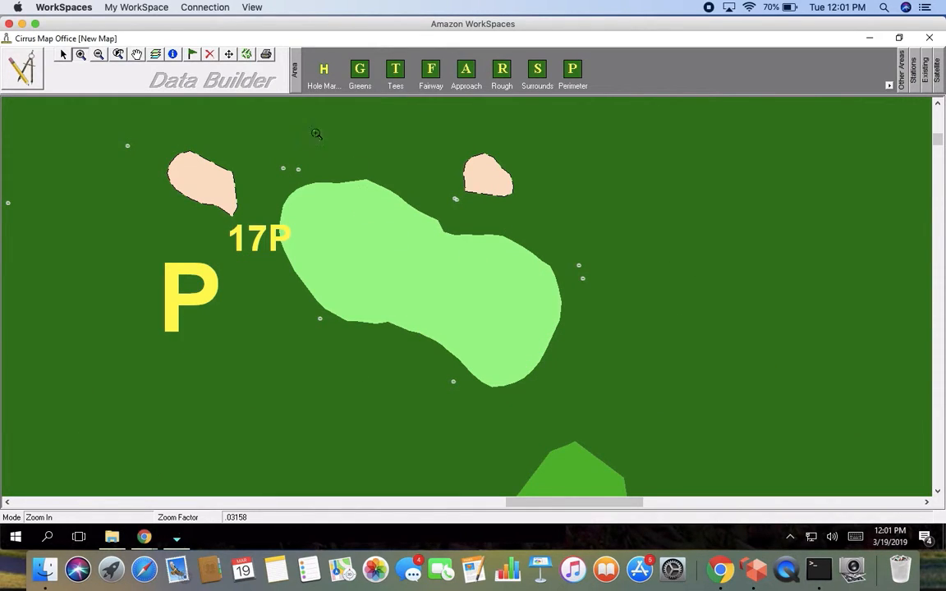
left_click(98, 54)
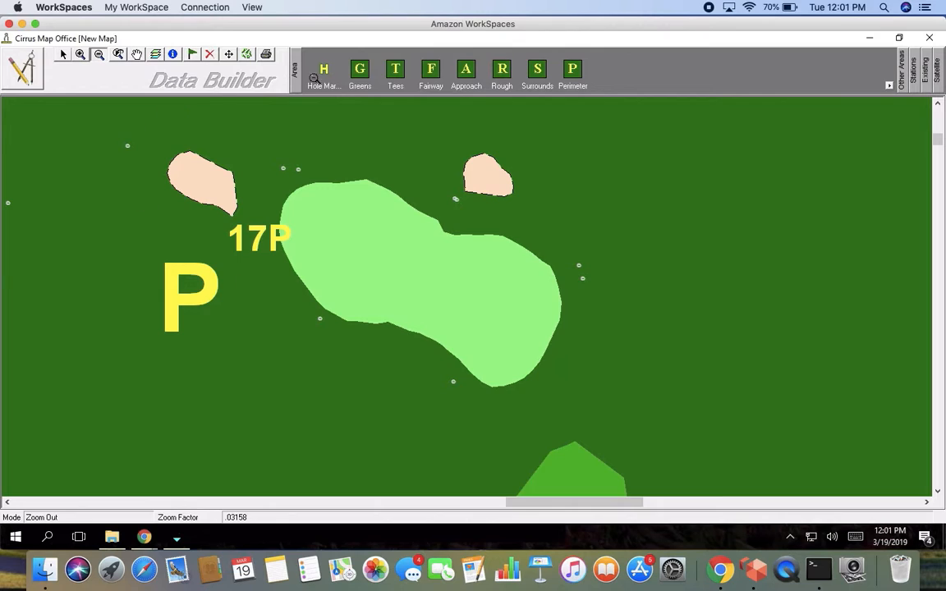
left_click(62, 53)
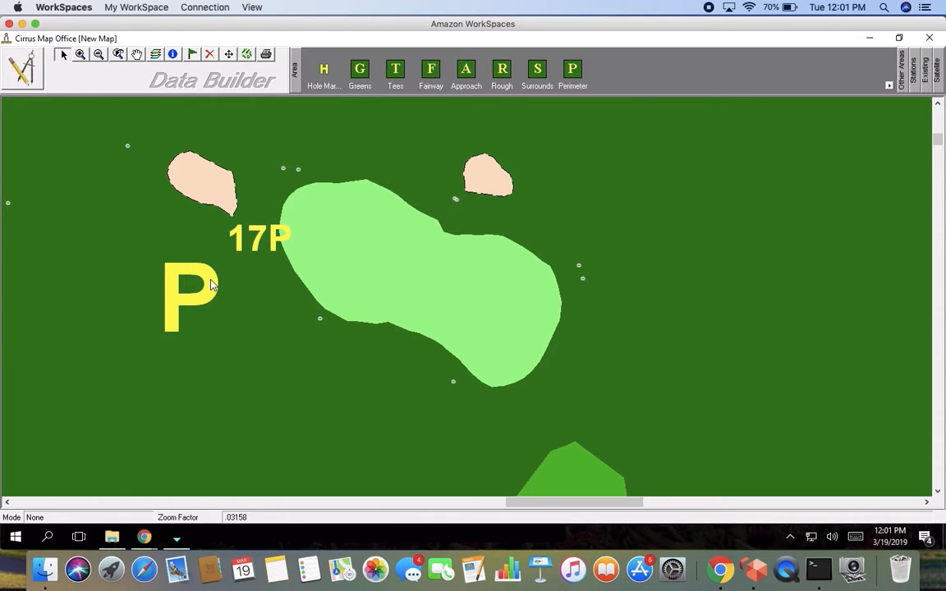
left_click(924, 74)
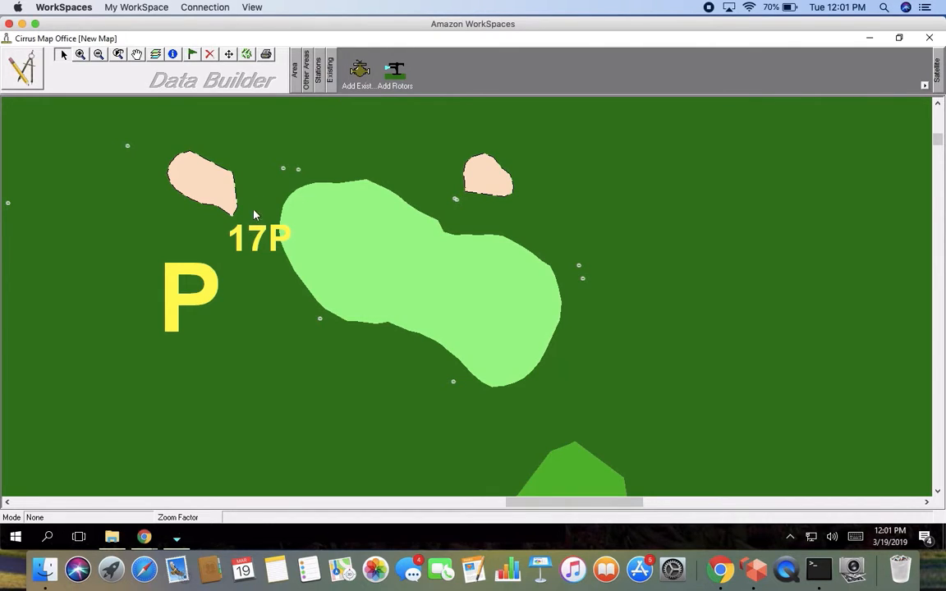
left_click(208, 297)
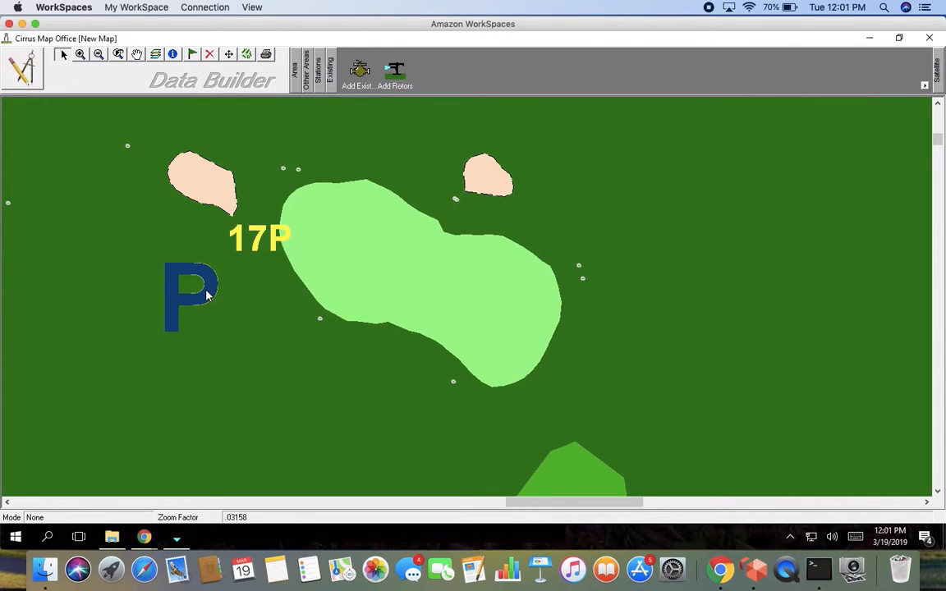
left_click(282, 171)
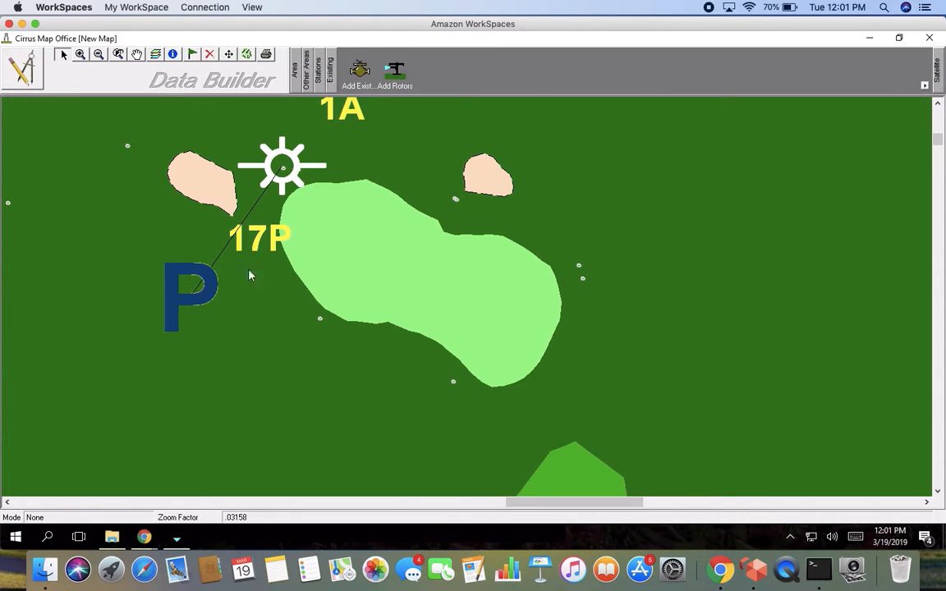
left_click(448, 191)
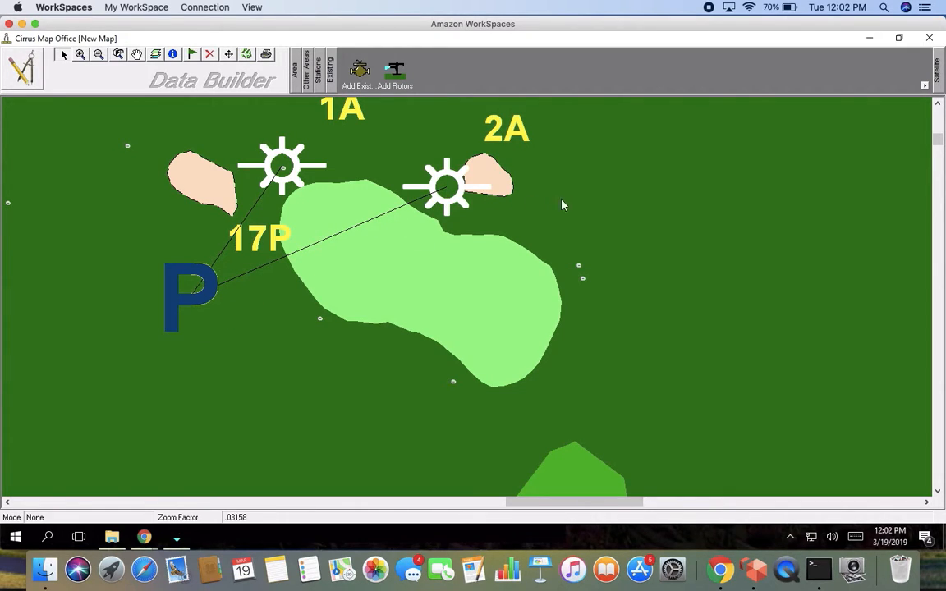
left_click(588, 261)
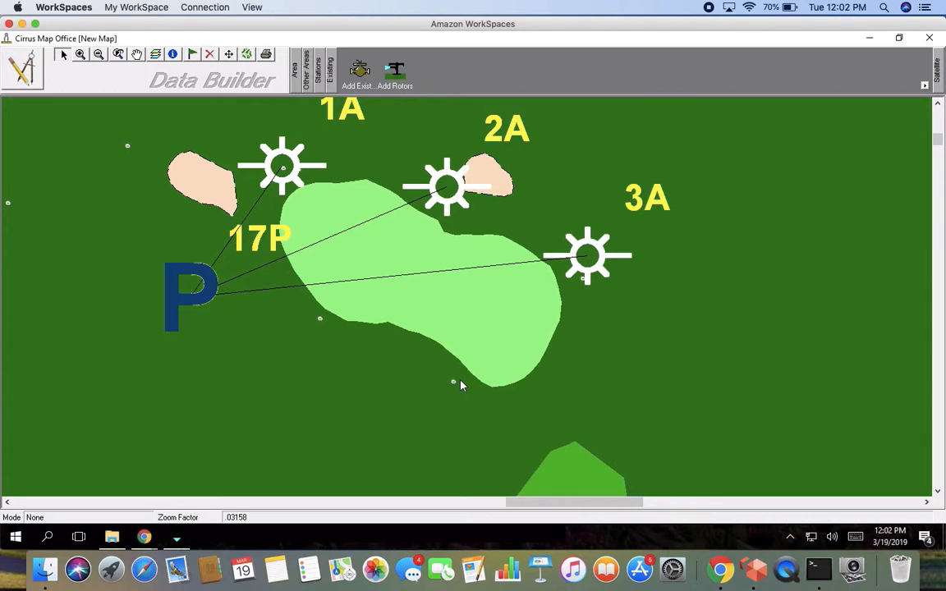
Move Perimeter stations 1A and 2A below hole 17's green and station 3A beside the bunker at its upper left.
left_click(229, 55)
left_click(442, 408)
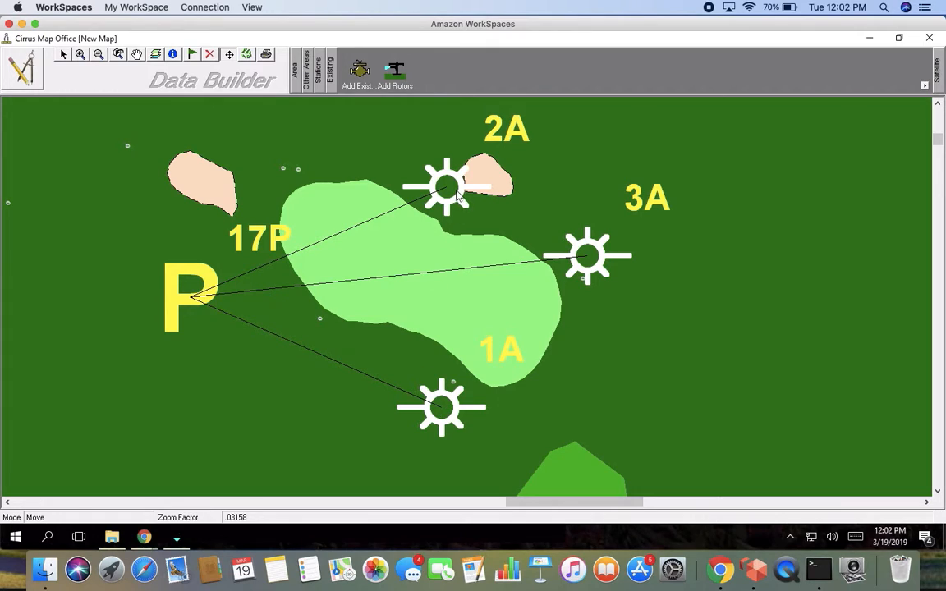
left_click(302, 347)
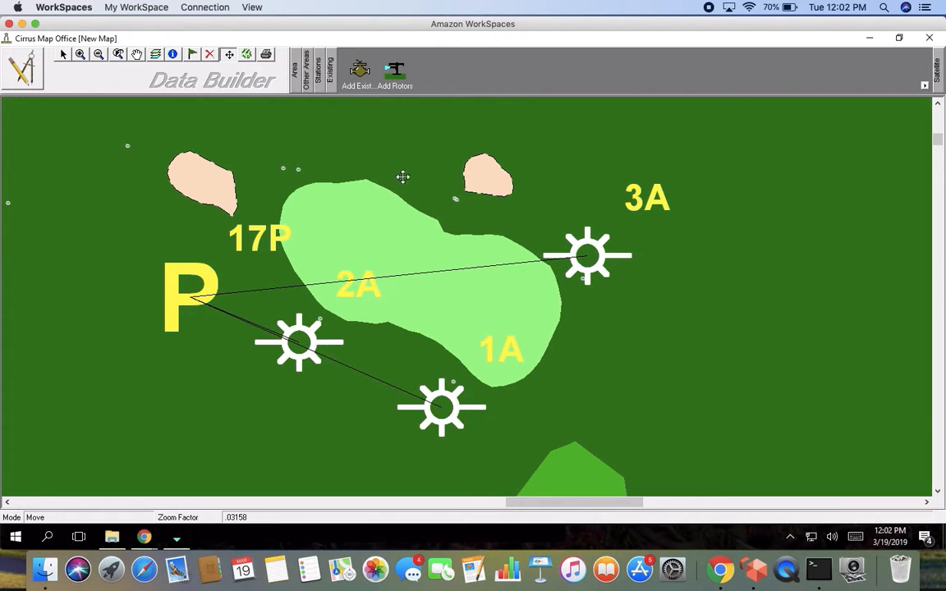
left_click(267, 149)
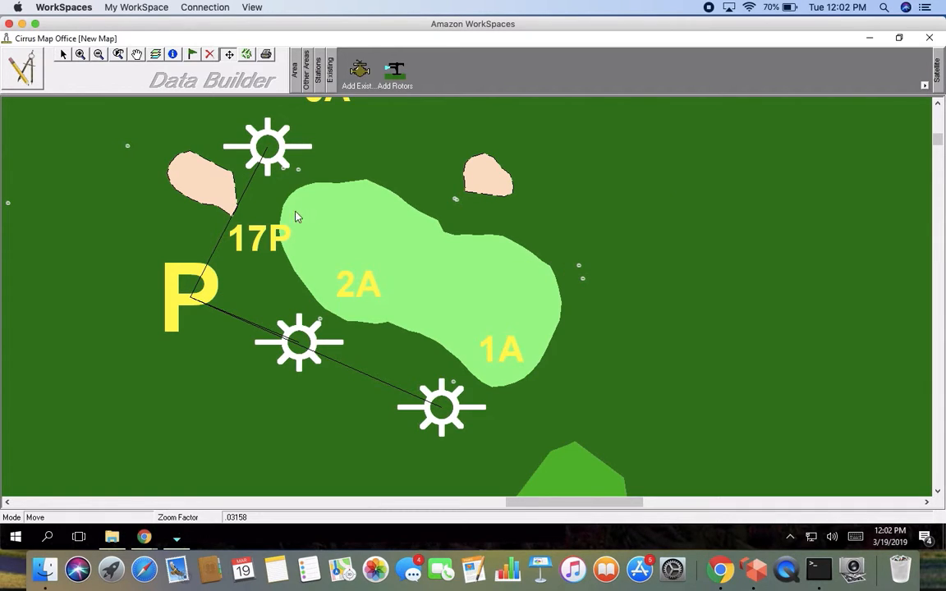
Try to add another existing station to hole 17's Perimeter area beside the right-hand bunker.
left_click(356, 78)
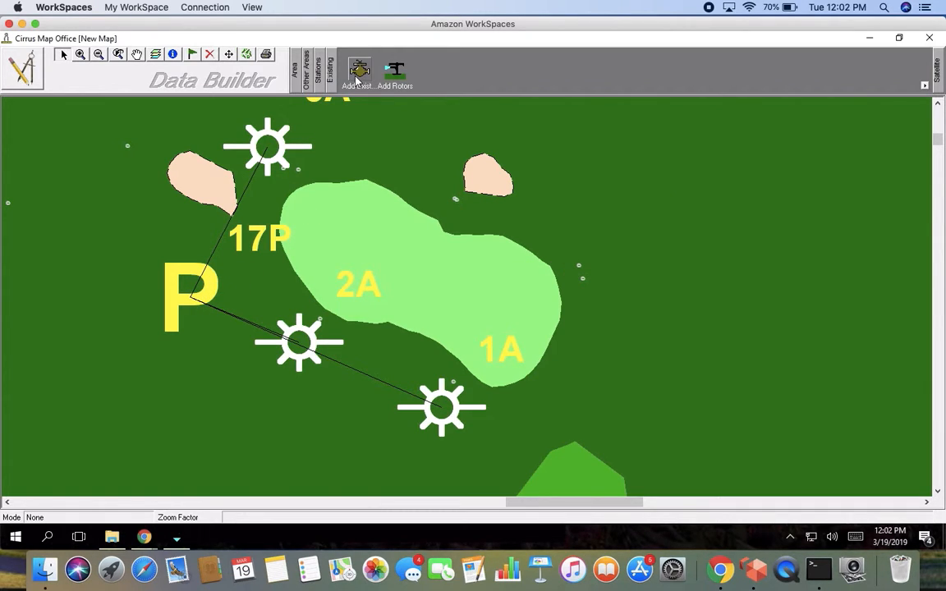
left_click(216, 289)
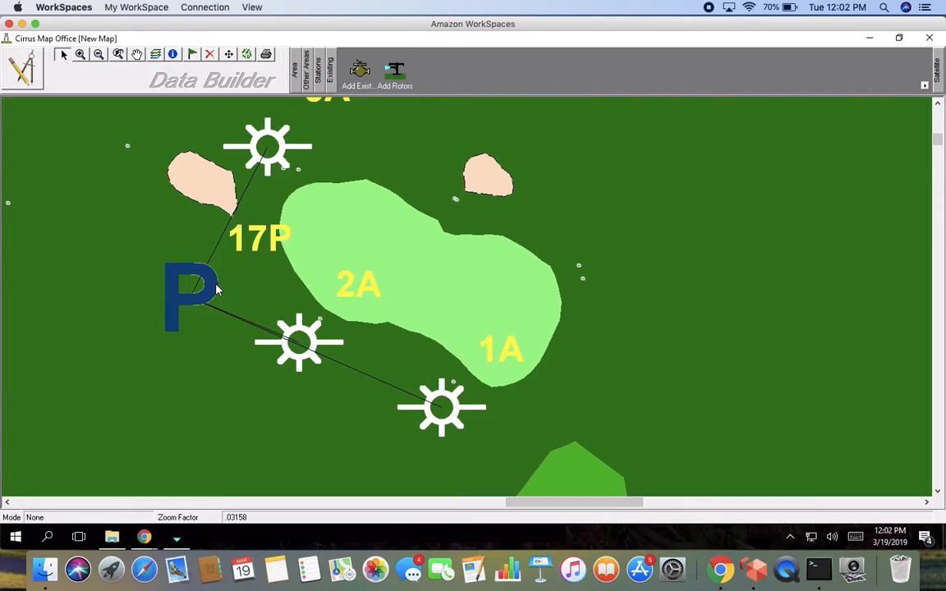
left_click(462, 180)
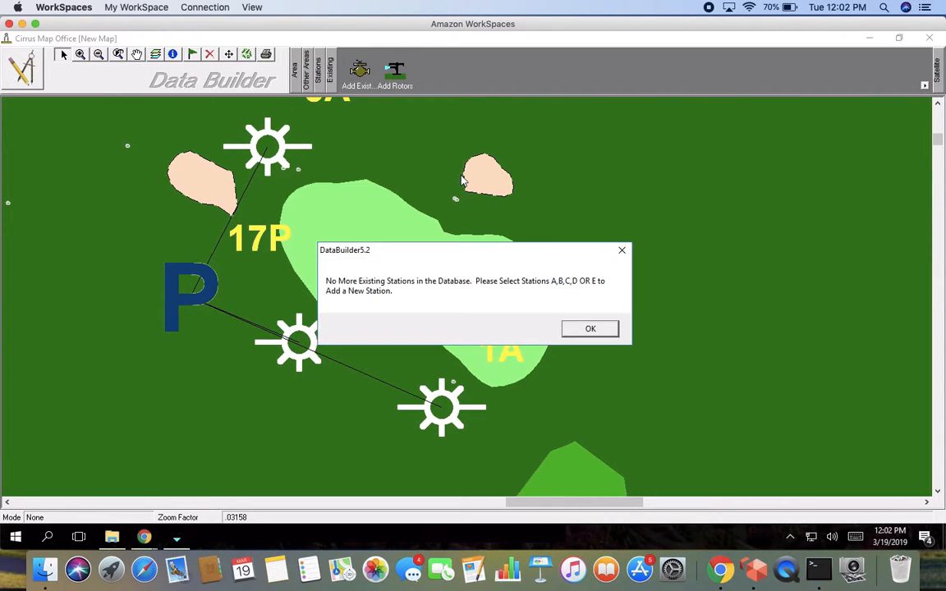
left_click(602, 330)
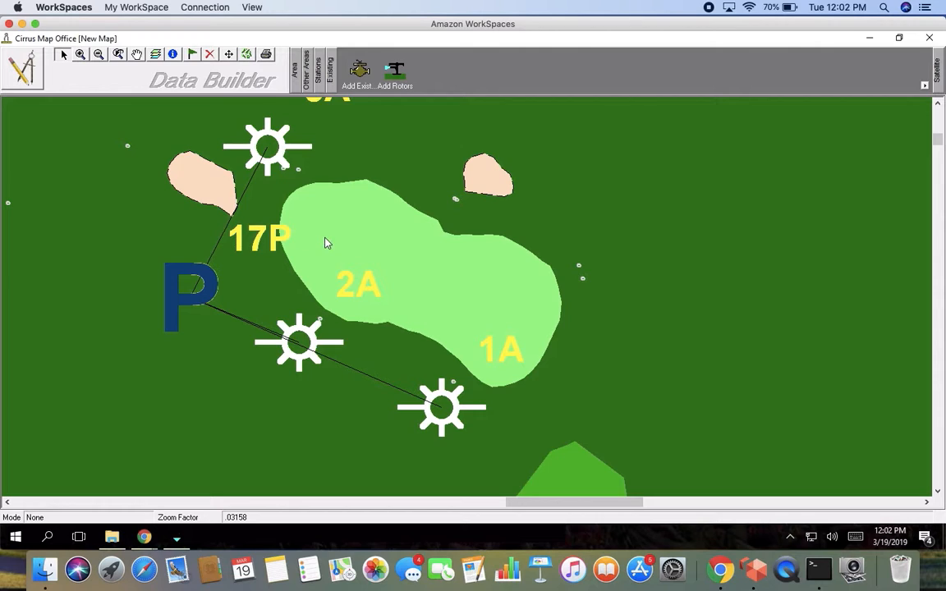
Add an existing station to hole 17's Greens area in the open ground below the green.
left_click(98, 54)
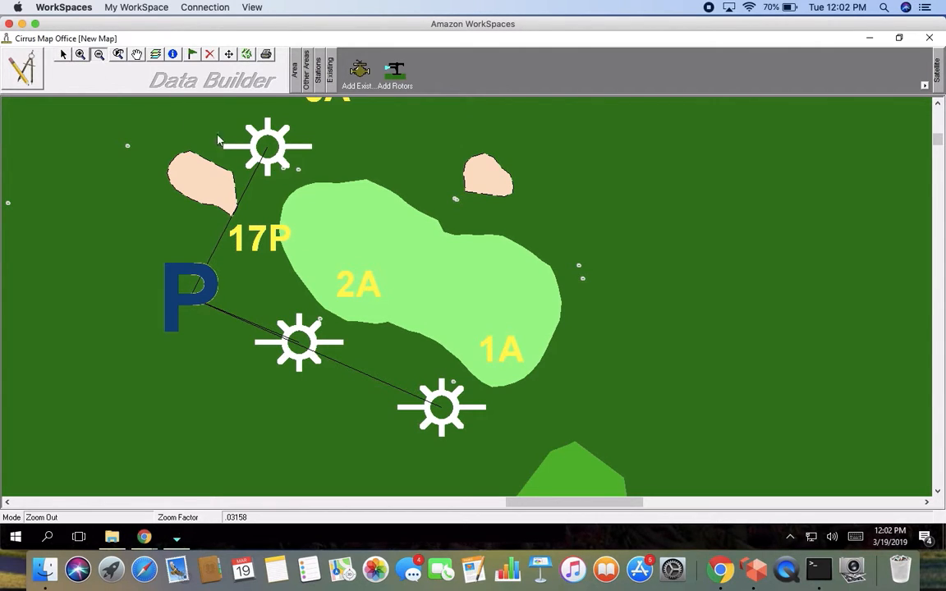
left_click(363, 216)
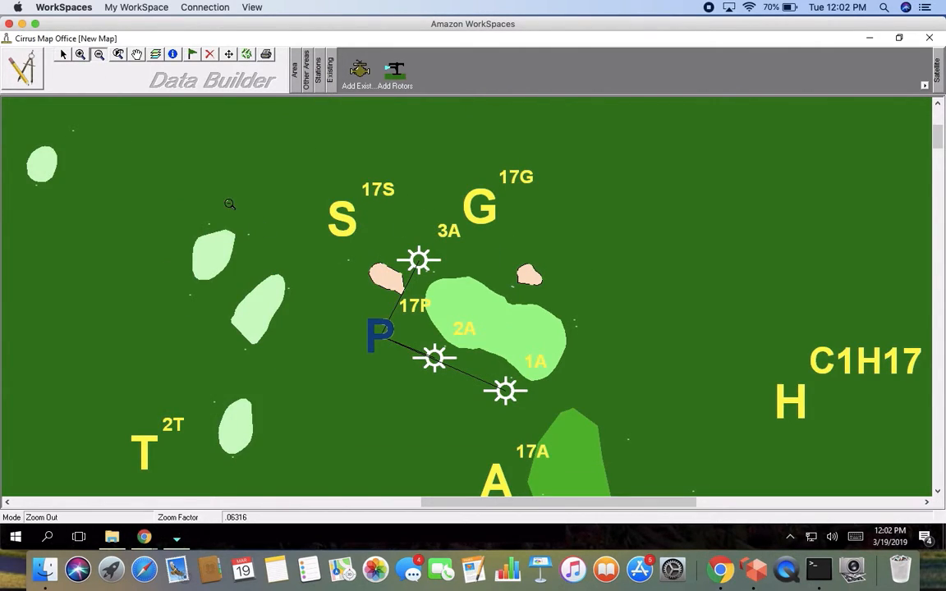
left_click(363, 82)
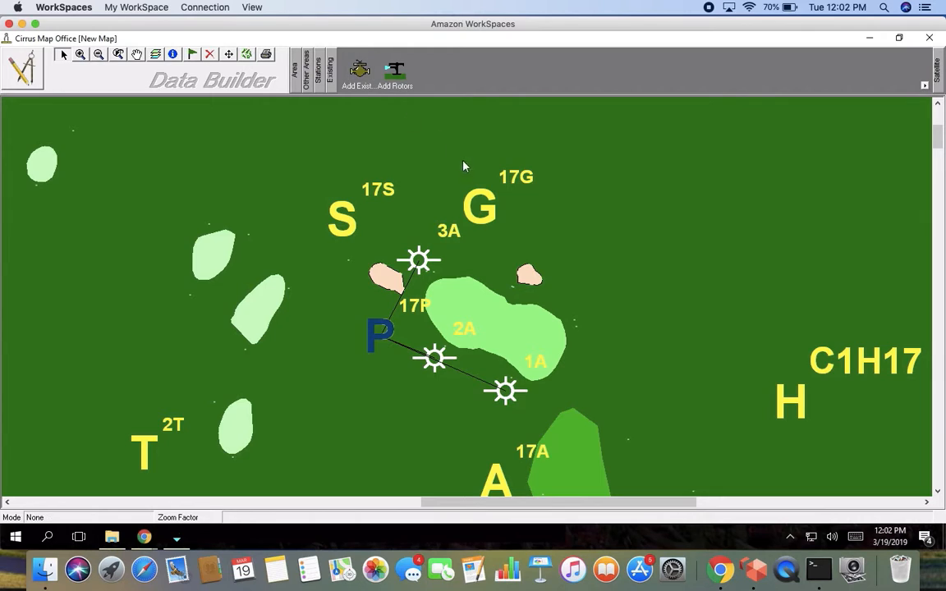
left_click(479, 209)
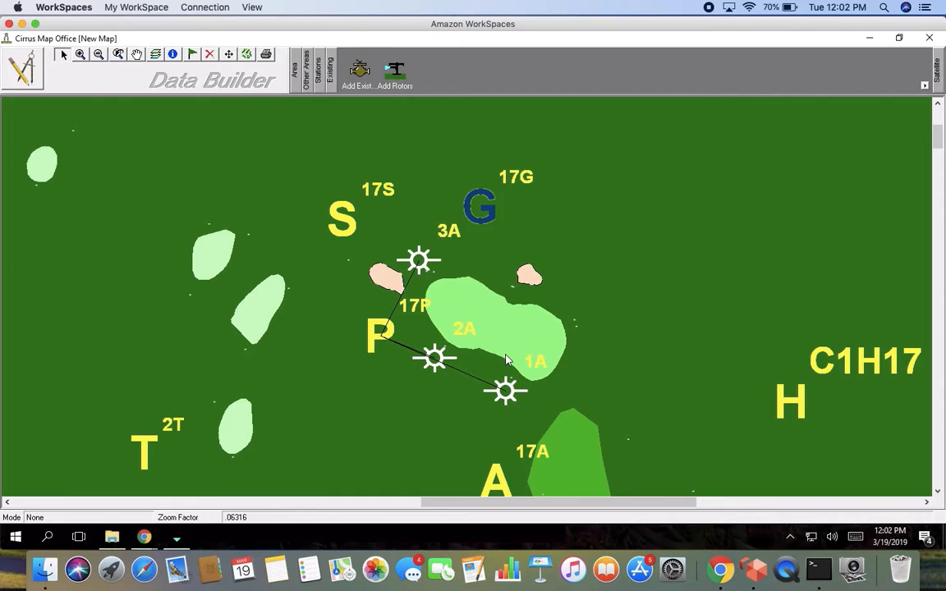
left_click(507, 360)
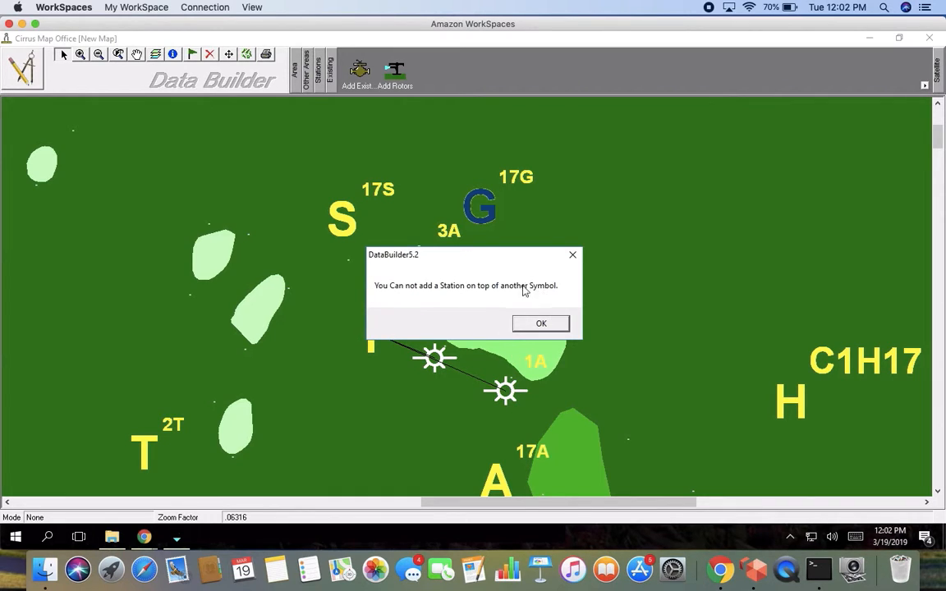
left_click(553, 325)
left_click(461, 428)
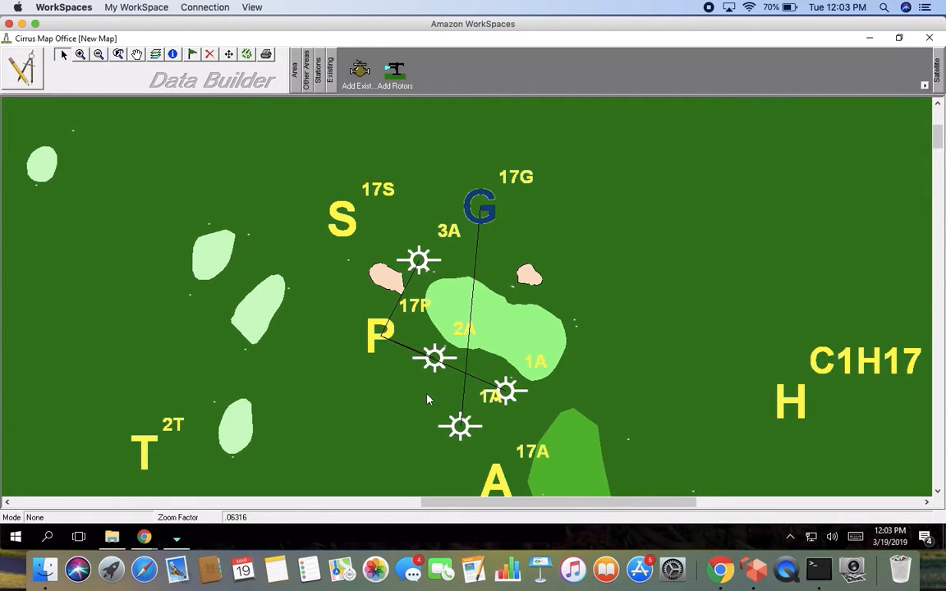
Add four more existing stations to hole 17's Greens area, spaced around the green clear of other symbols.
left_click(402, 376)
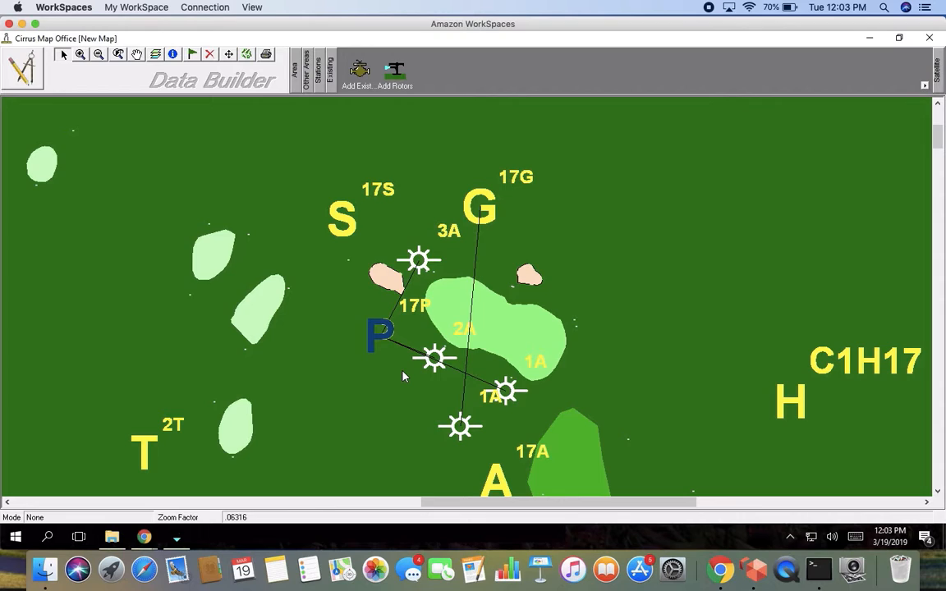
left_click(485, 220)
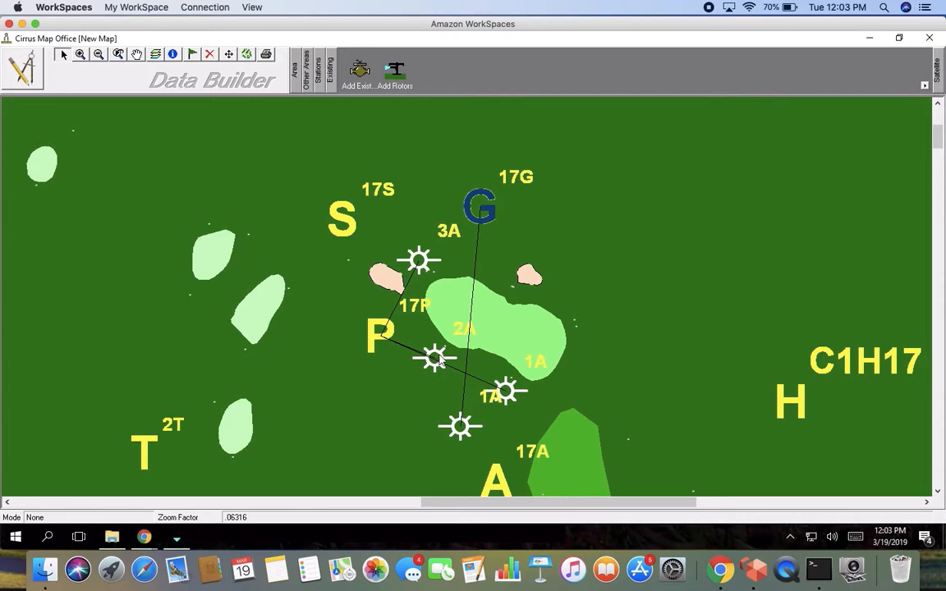
left_click(391, 418)
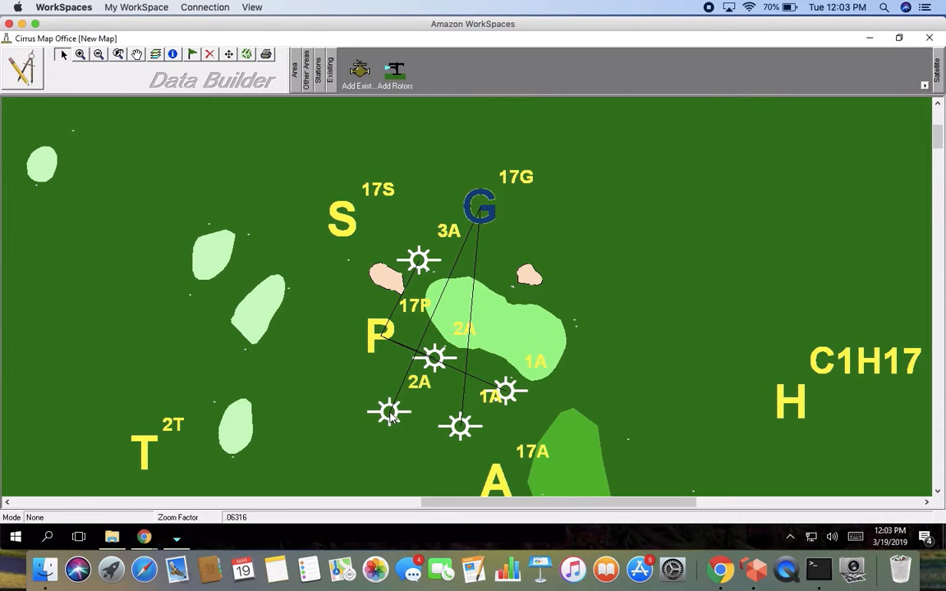
left_click(444, 184)
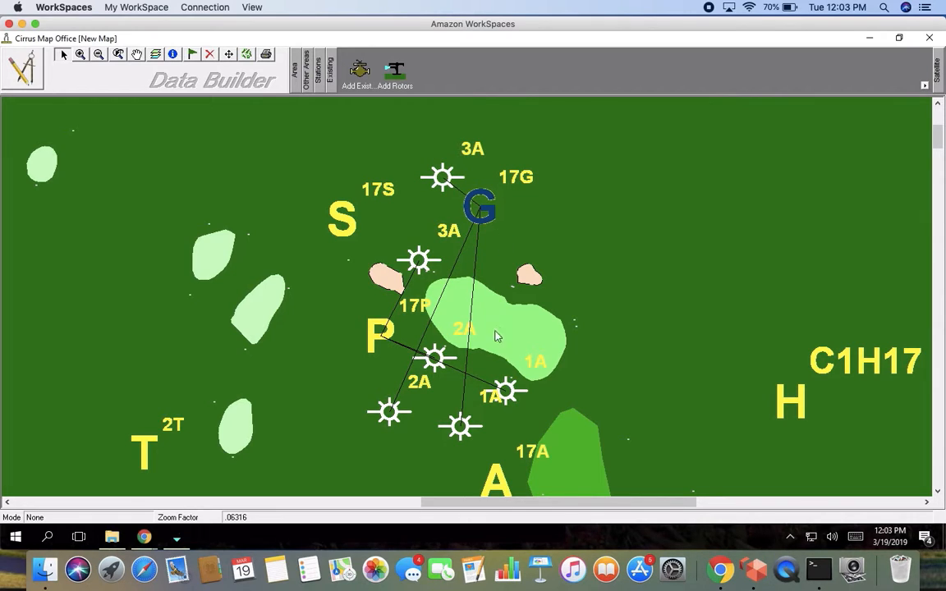
left_click(556, 273)
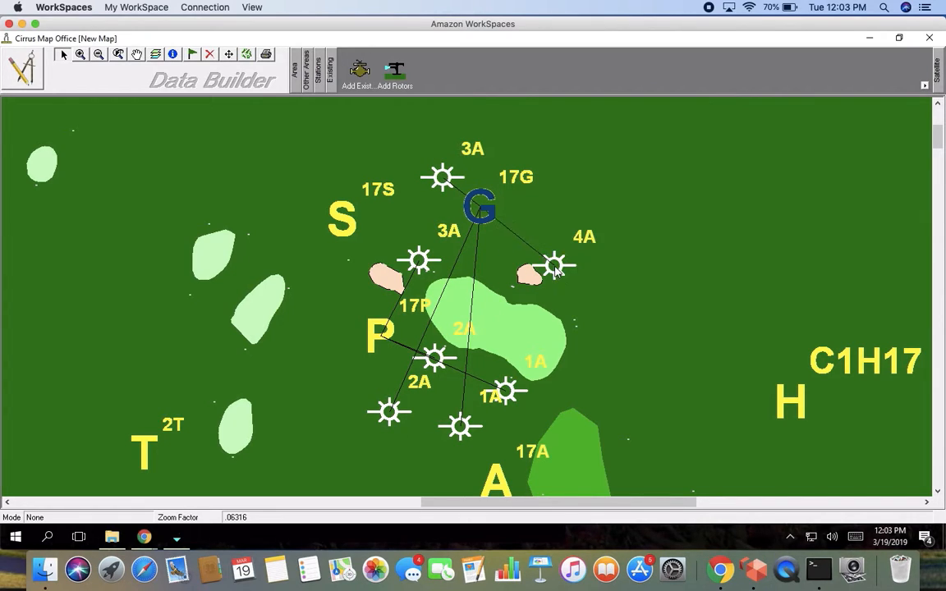
left_click(609, 345)
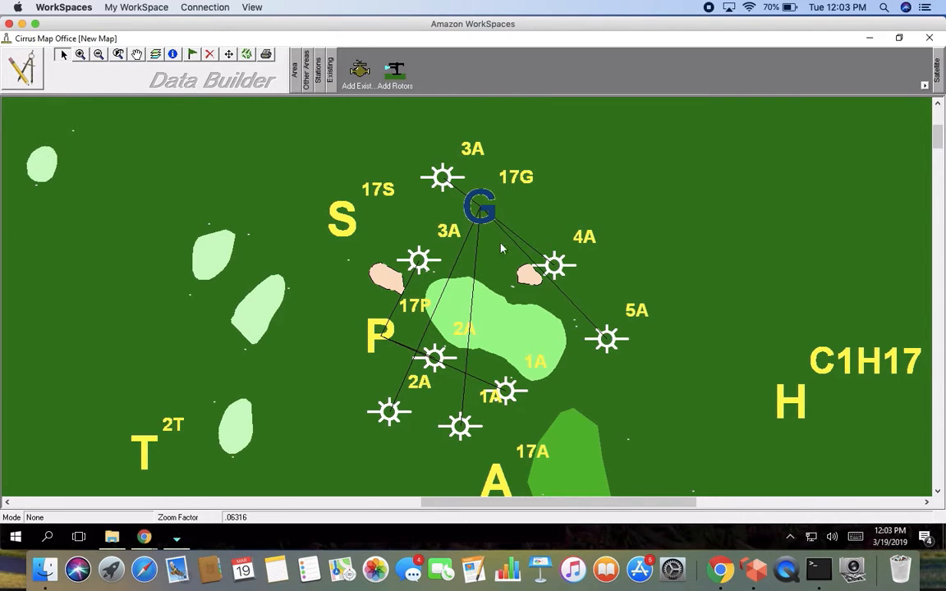
Move Greens stations 1A to 5A onto the edges of hole 17's green and reposition the 17G marker above the right-hand bunker.
left_click(228, 54)
left_click_drag(460, 430, 516, 373)
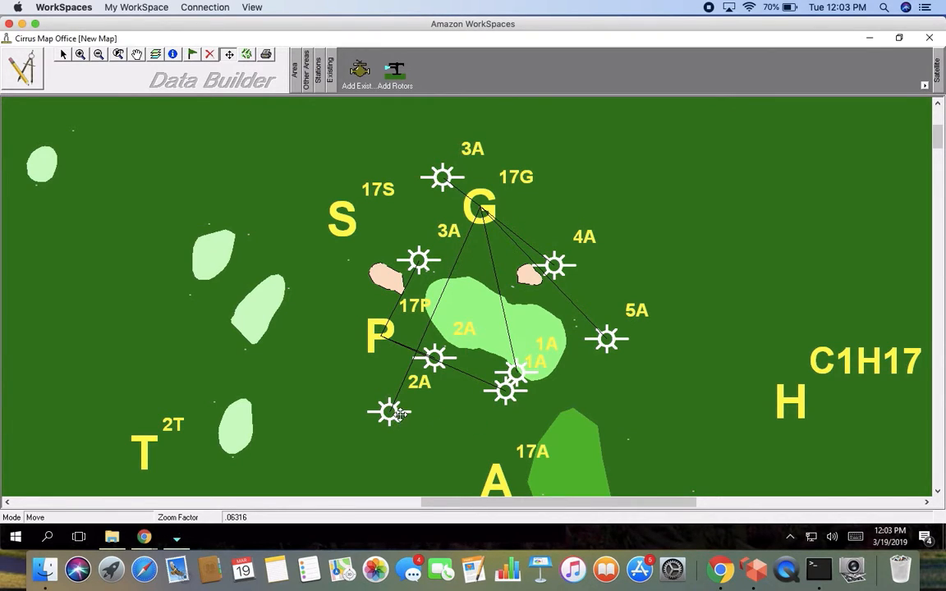
left_click_drag(450, 341, 451, 339)
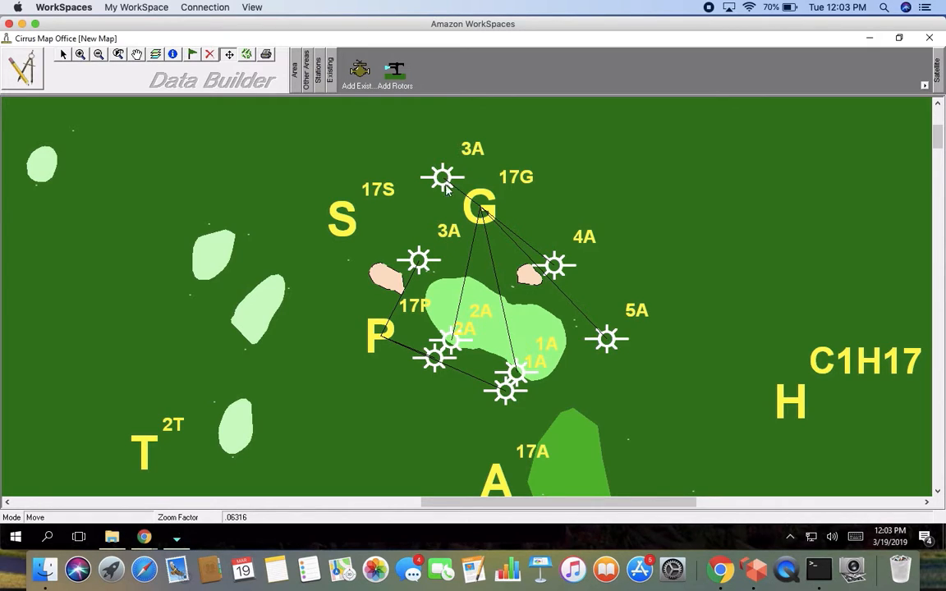
left_click(444, 282)
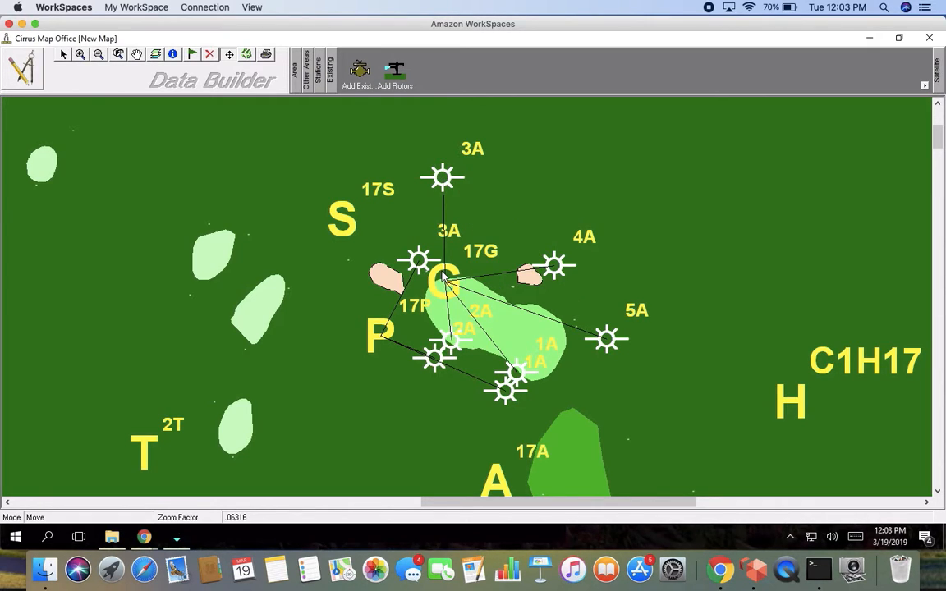
left_click(526, 208)
left_click_drag(444, 186, 438, 283)
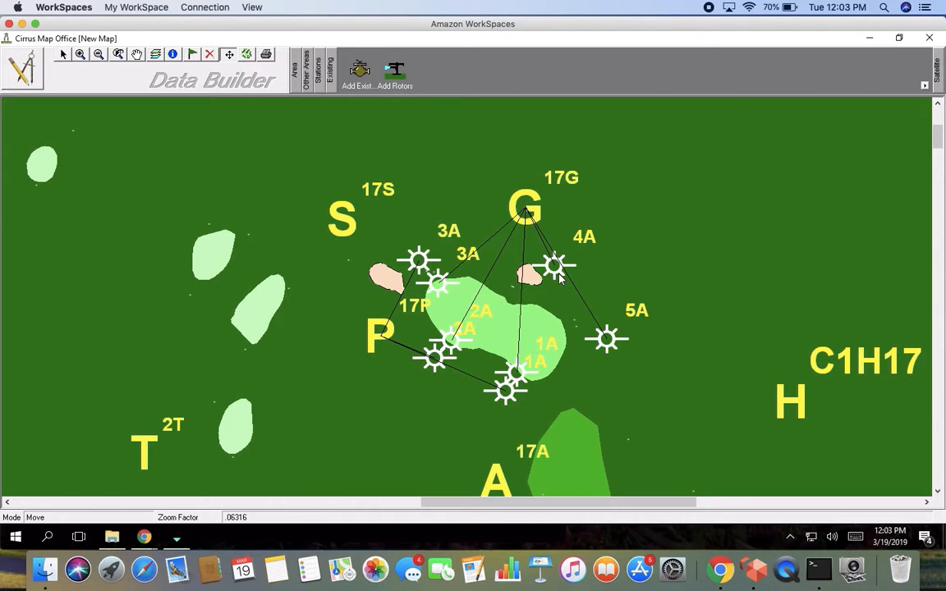
left_click_drag(516, 296, 515, 295)
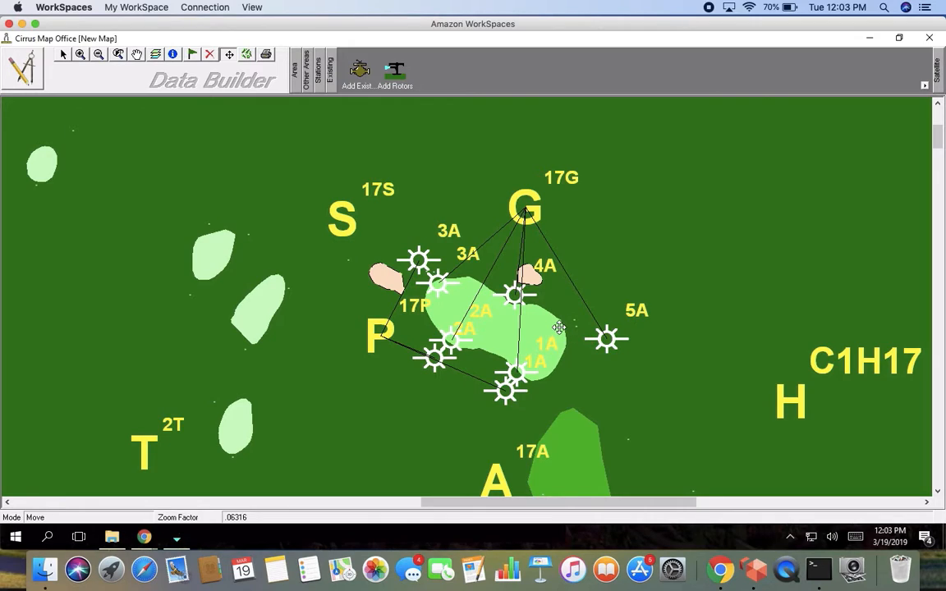
left_click_drag(608, 340, 561, 330)
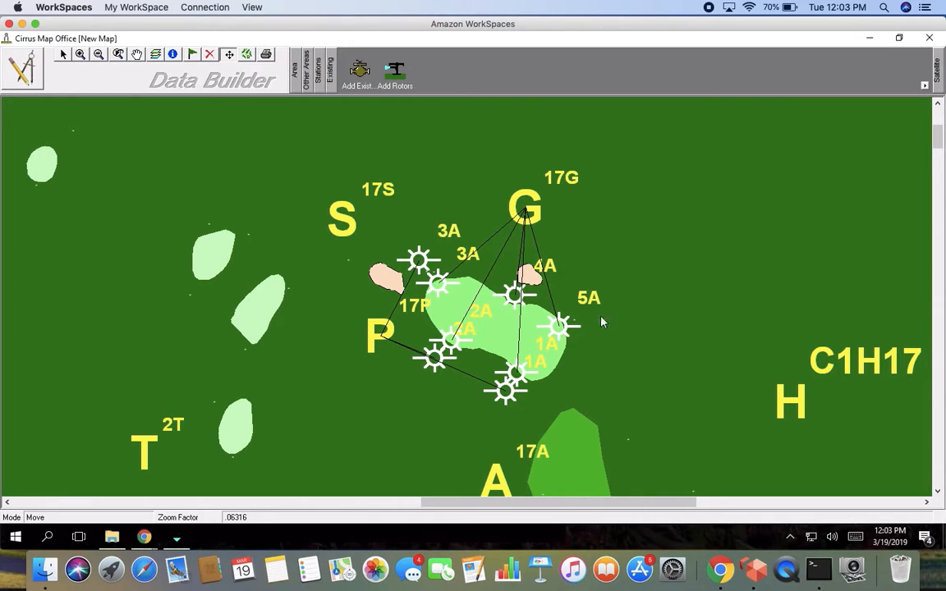
Add six existing stations to hole 17's Fairway area, spaced along both edges from the tee end toward the green.
left_click_drag(941, 139, 941, 196)
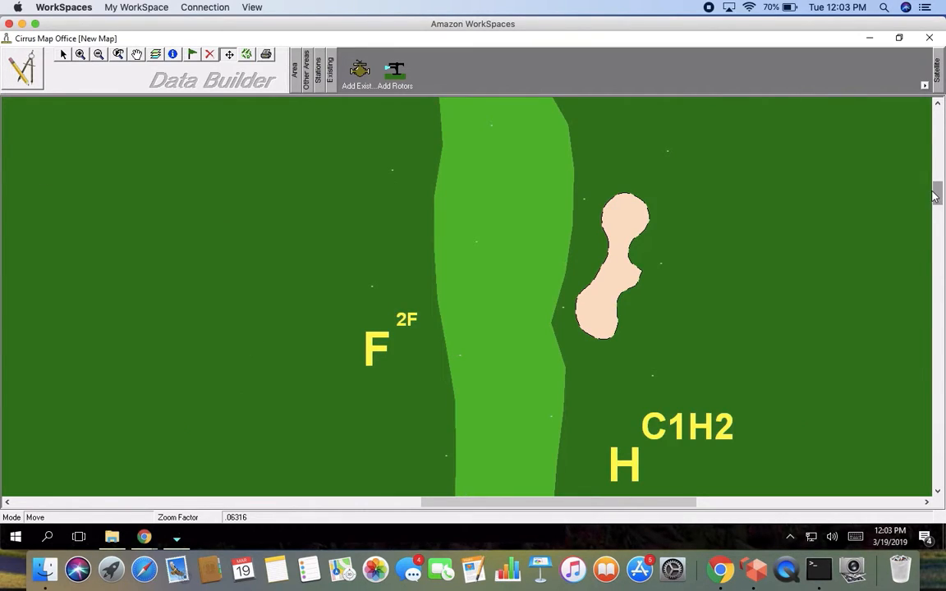
left_click_drag(940, 191, 941, 169)
left_click(99, 53)
left_click(556, 241)
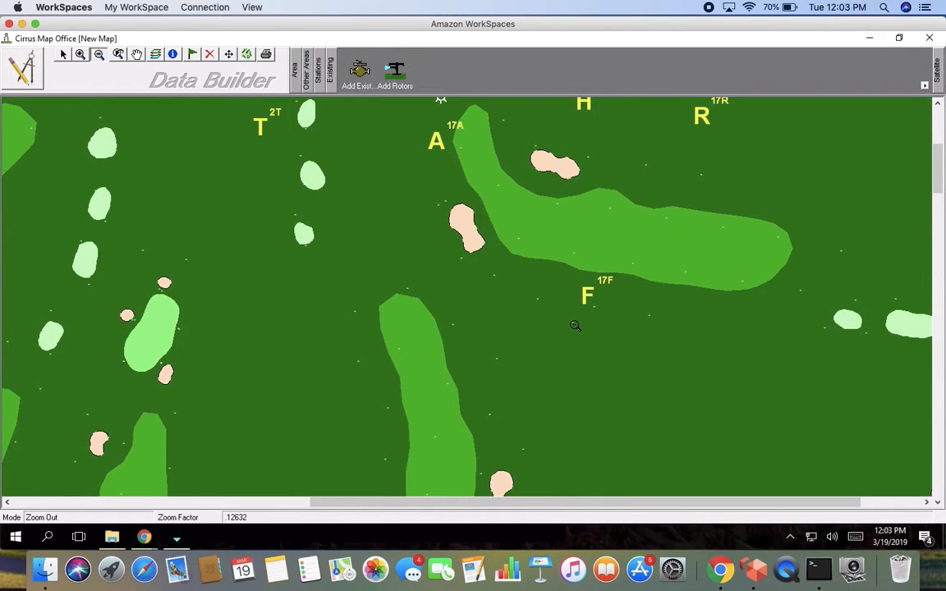
left_click(575, 323)
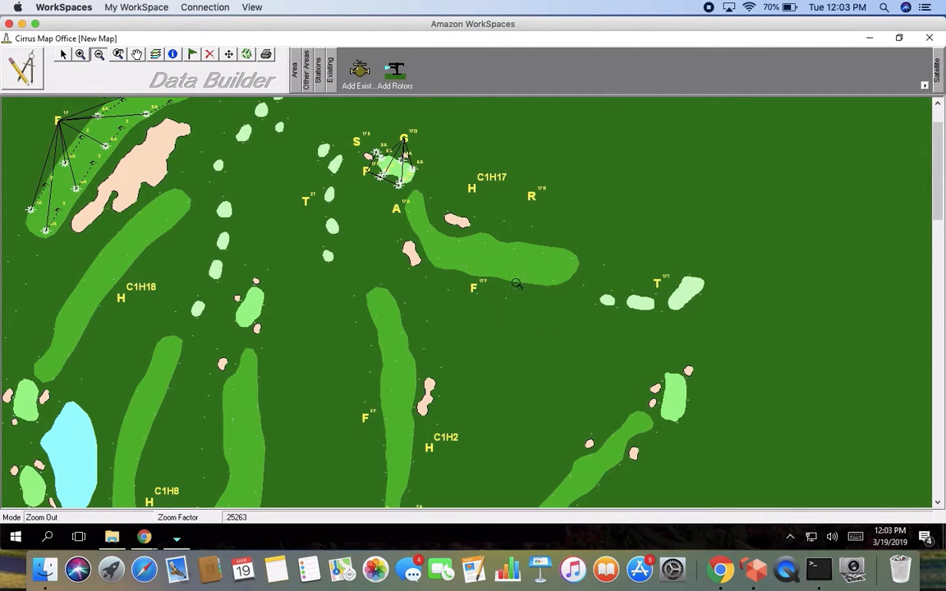
left_click(63, 54)
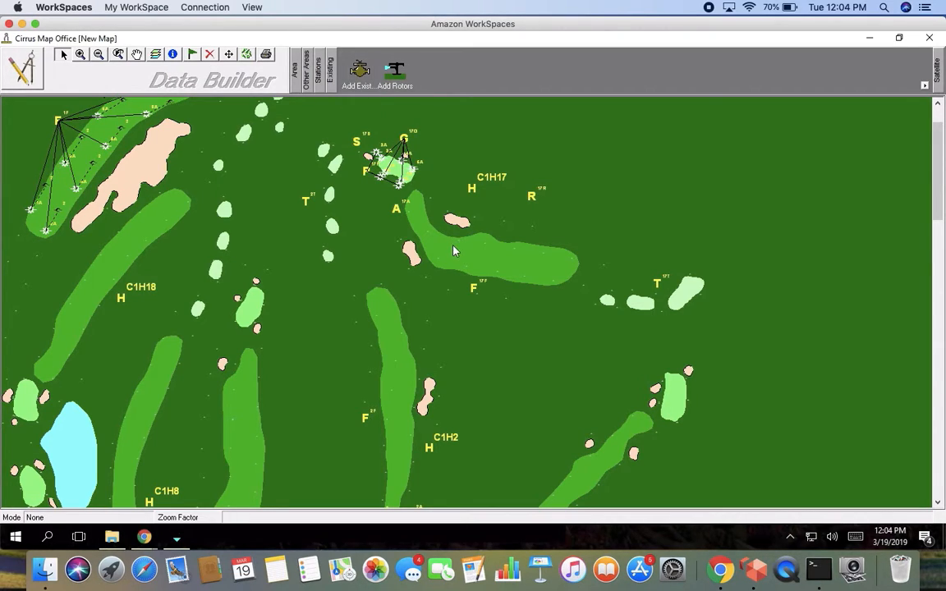
left_click(473, 290)
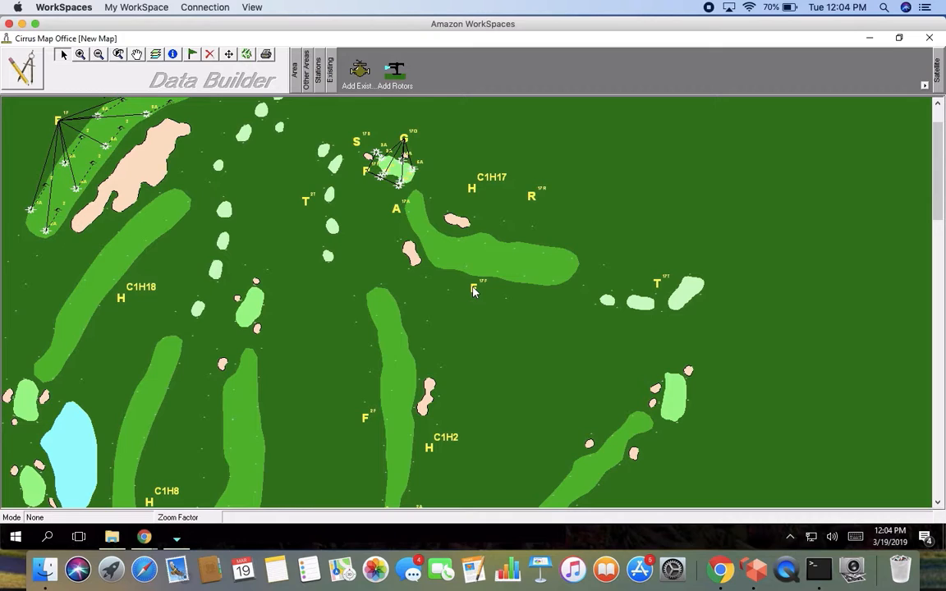
left_click(555, 284)
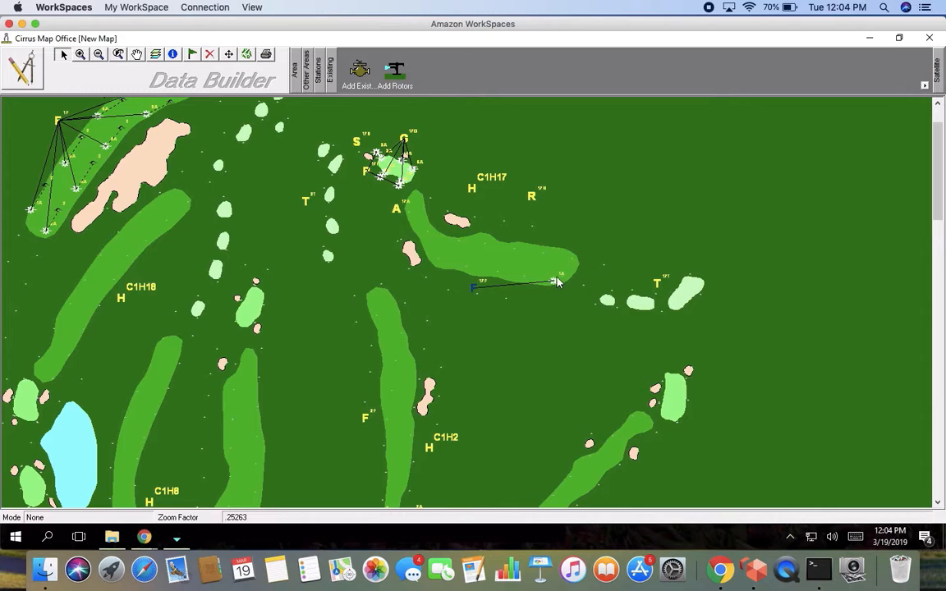
left_click(573, 261)
left_click(497, 274)
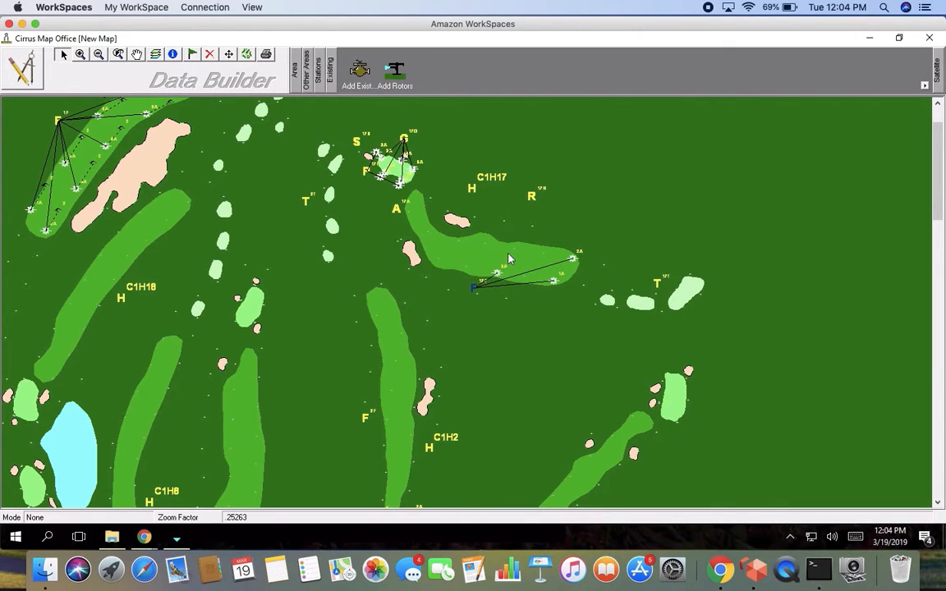
left_click(516, 250)
left_click(437, 259)
left_click(458, 240)
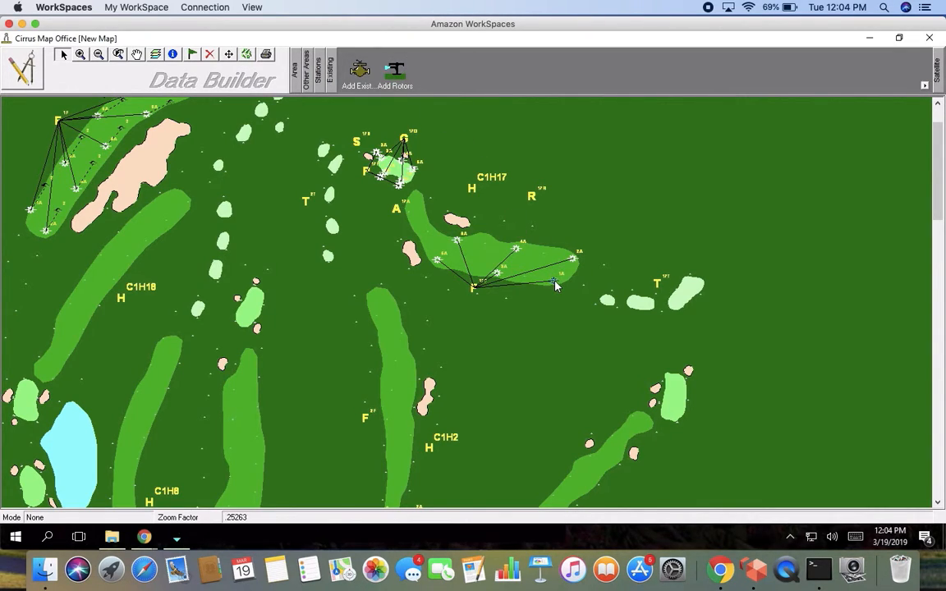
Add a second rotor to each of hole 17's six Fairway stations, placing each one farther along the fairway toward the green.
left_click(527, 279)
left_click(574, 261)
left_click(499, 274)
left_click(517, 250)
left_click(438, 260)
left_click(414, 235)
left_click(457, 242)
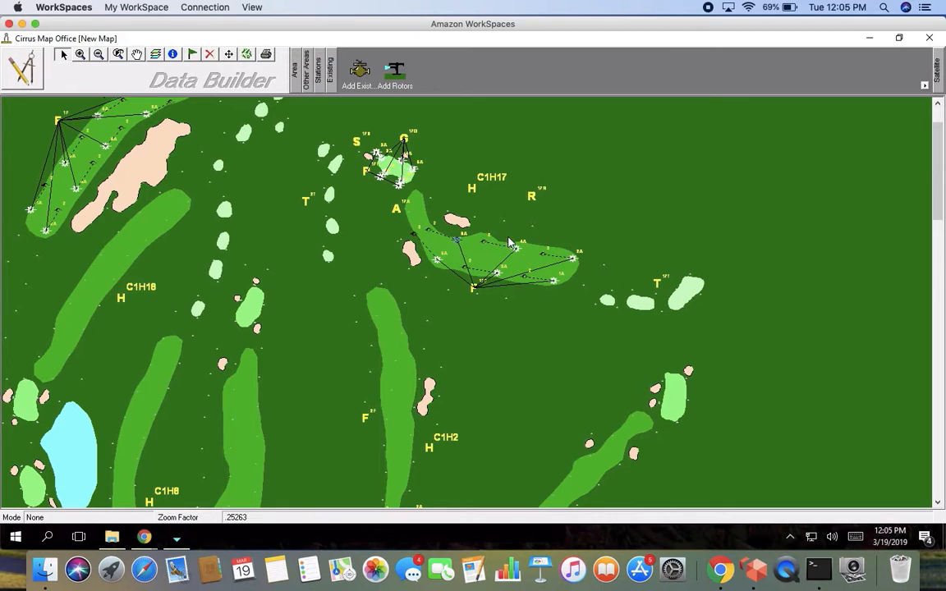
Start placing new A stations and accept the station placement instructions with the option not to show them in future.
left_click(320, 74)
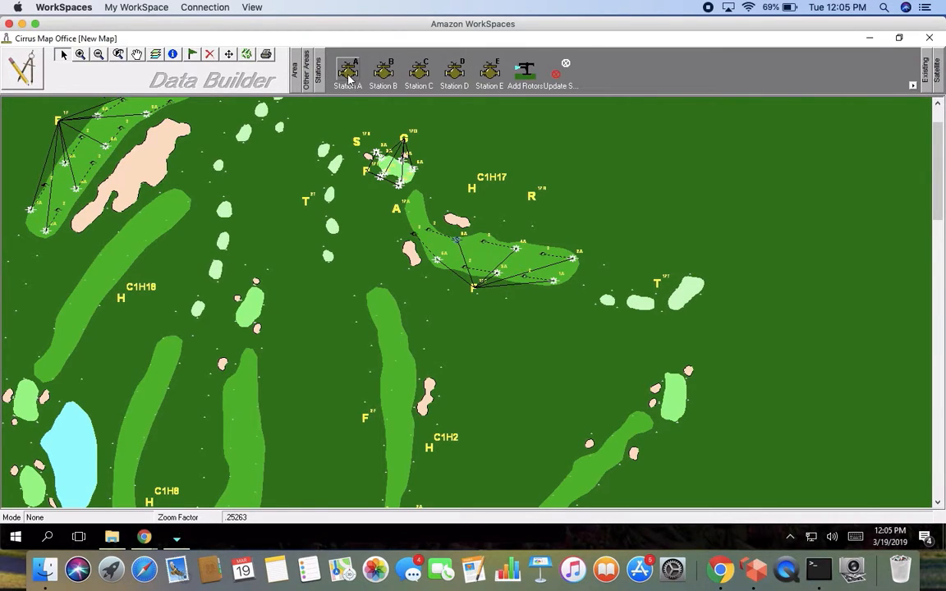
left_click(349, 74)
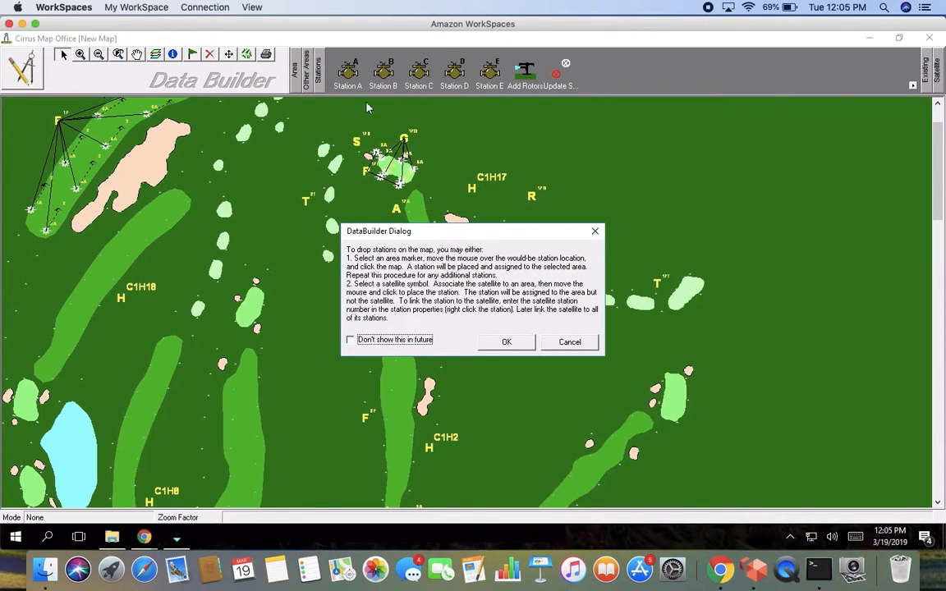
left_click(349, 340)
left_click(501, 340)
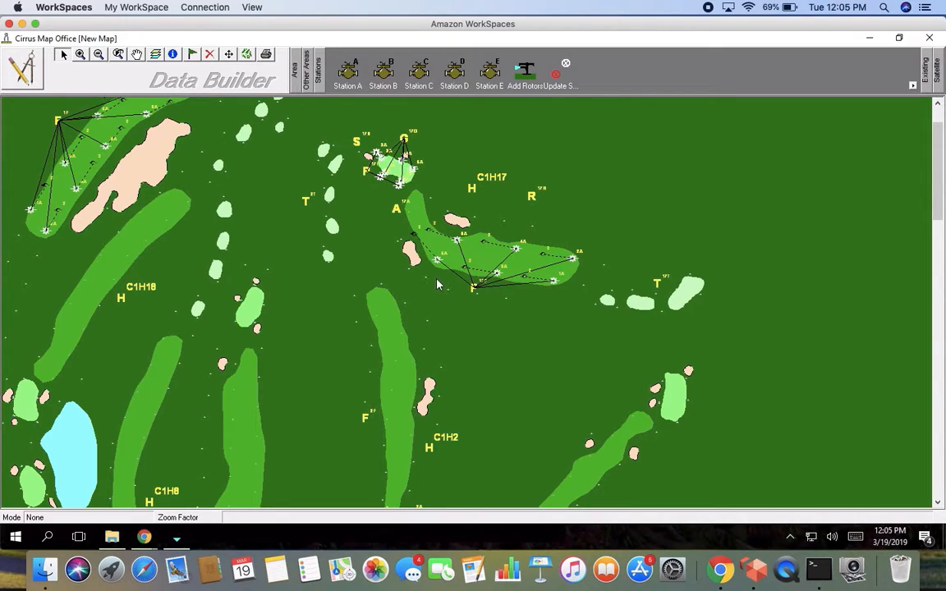
Try to place new A stations on and around hole 17's fairway without selecting an area marker.
left_click(425, 234)
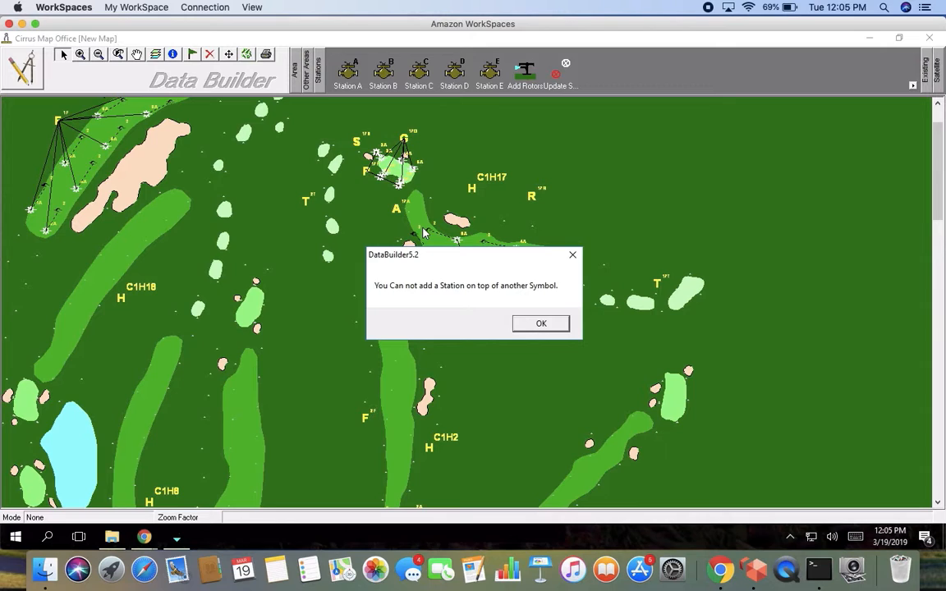
left_click(545, 324)
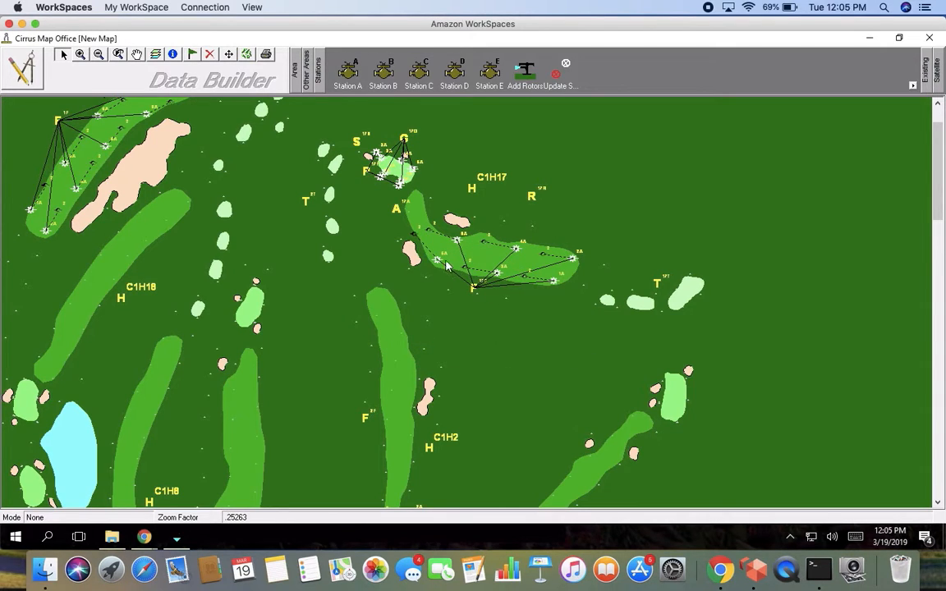
left_click(359, 205)
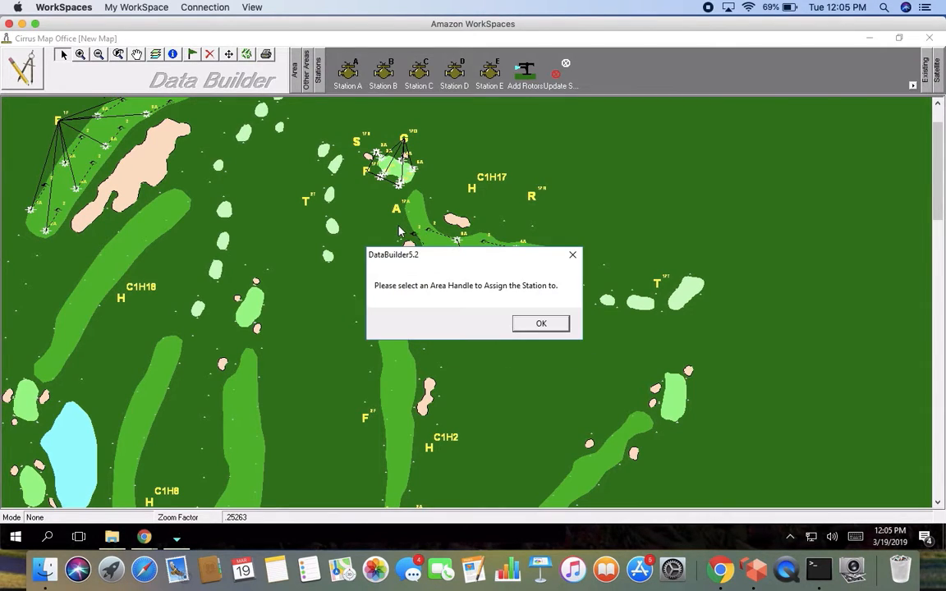
left_click(533, 327)
left_click(528, 395)
left_click(539, 325)
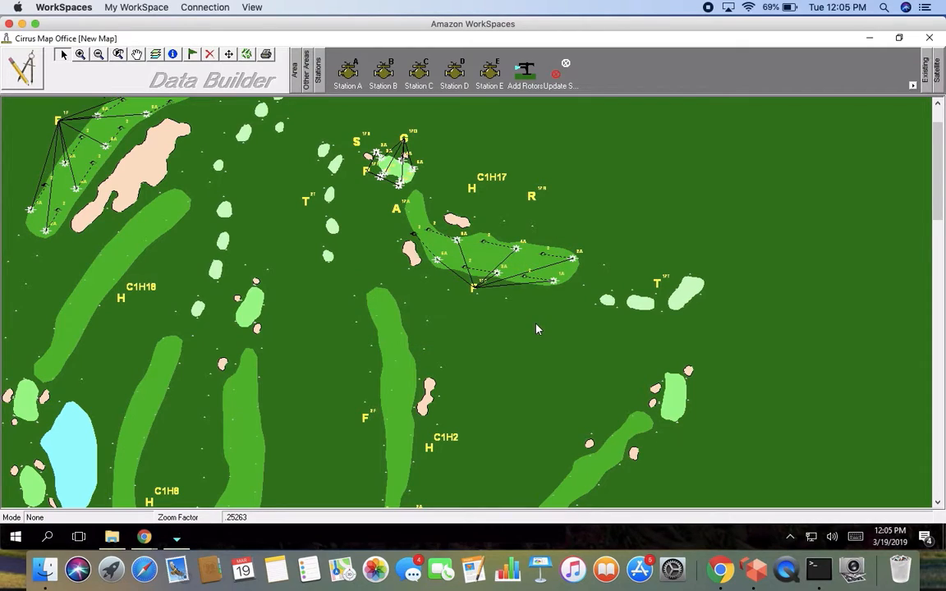
Add a new A station to hole 17's Rough area in the open ground east of the 17R marker.
left_click(532, 196)
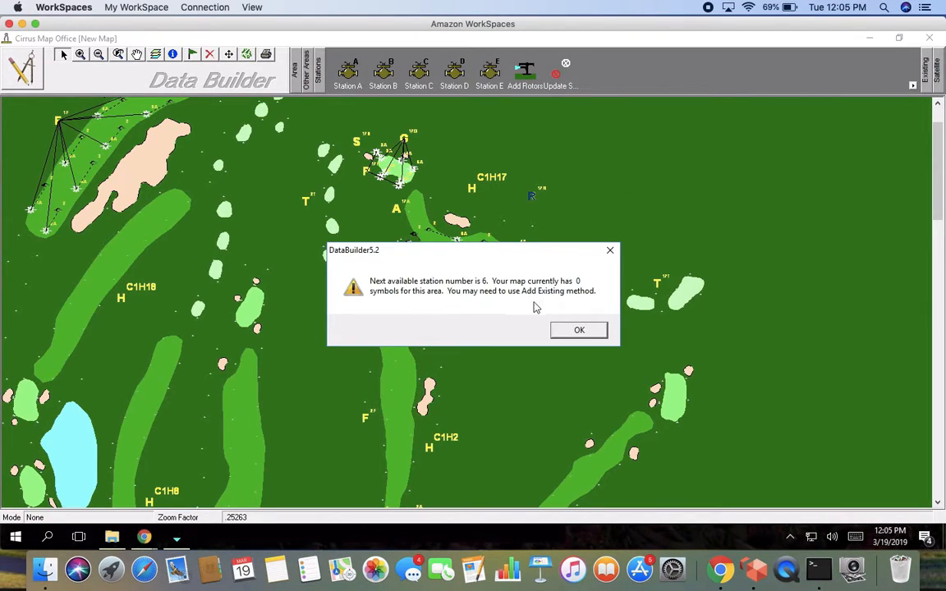
left_click(578, 330)
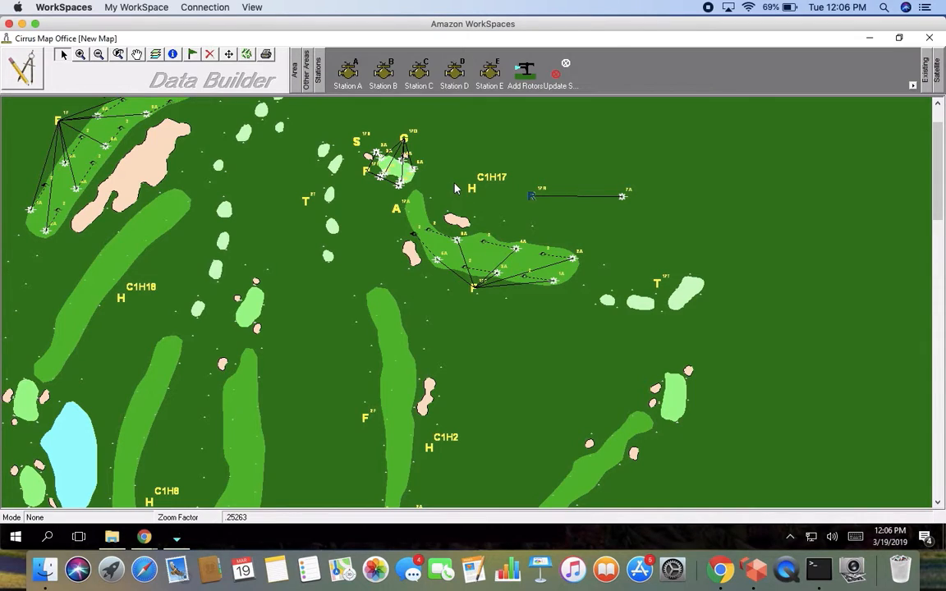
left_click(622, 198)
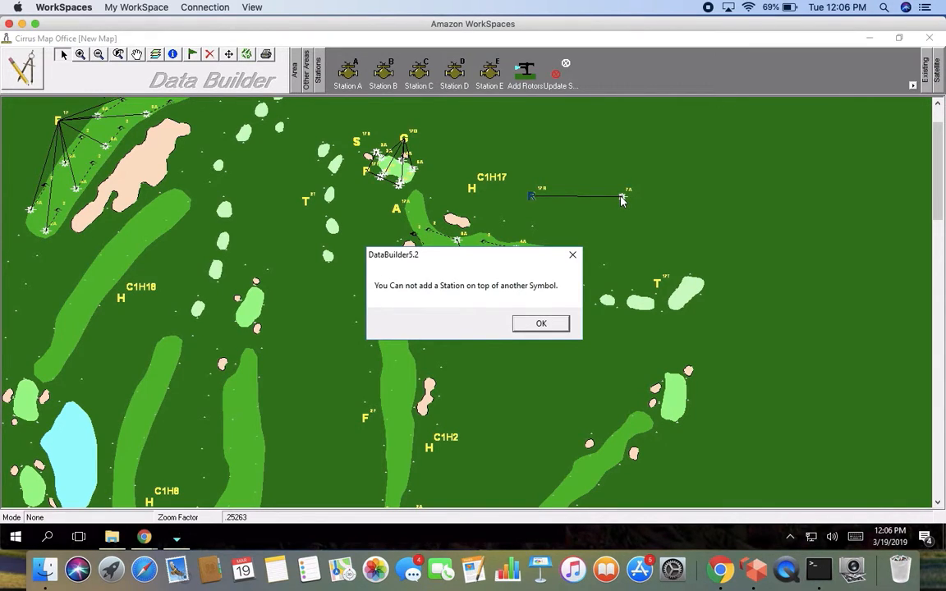
left_click(542, 323)
Delete the new station linked to hole 17's Rough marker.
left_click(210, 54)
left_click(634, 204)
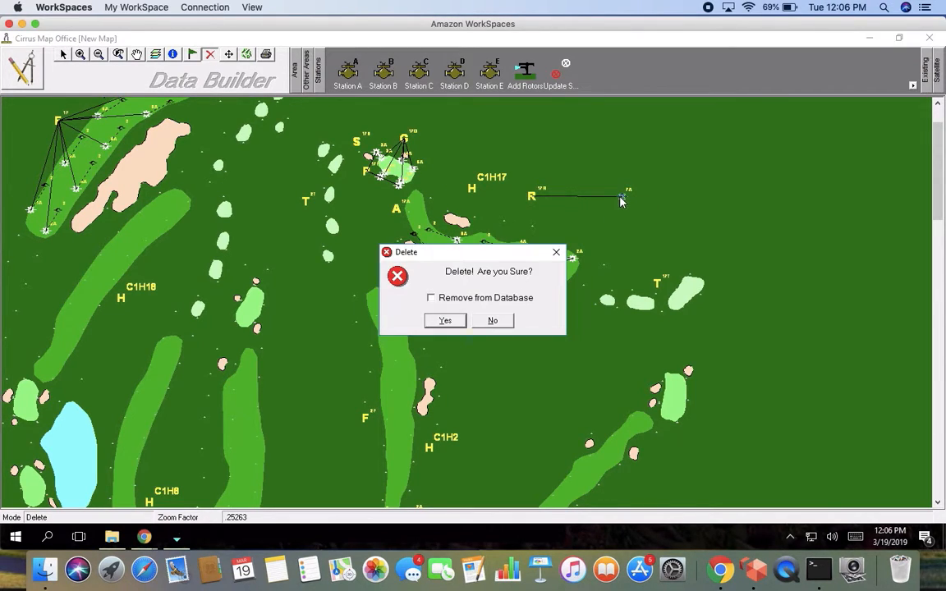
left_click(459, 324)
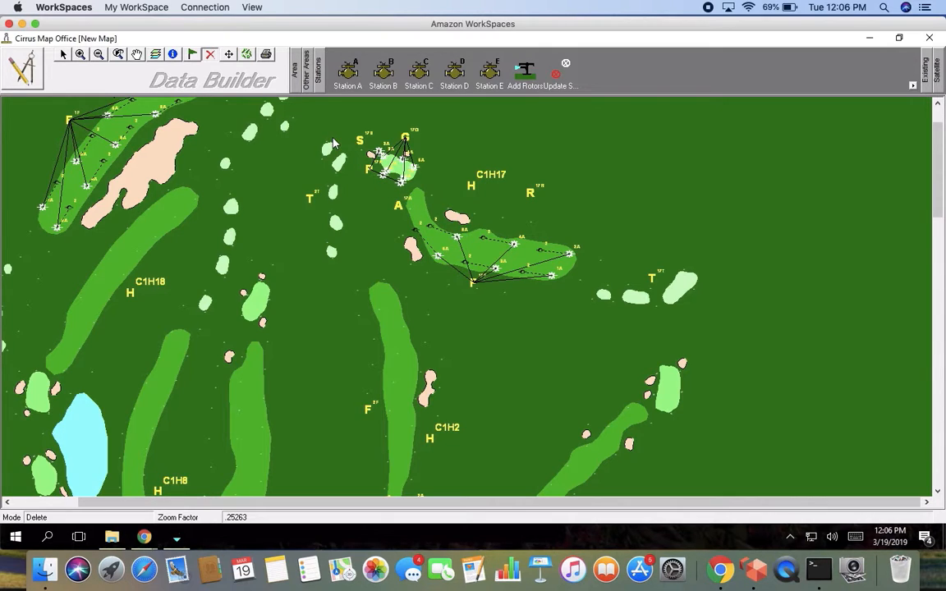
Switch from Data Builder to Course Monitor.
left_click(294, 70)
left_click(21, 67)
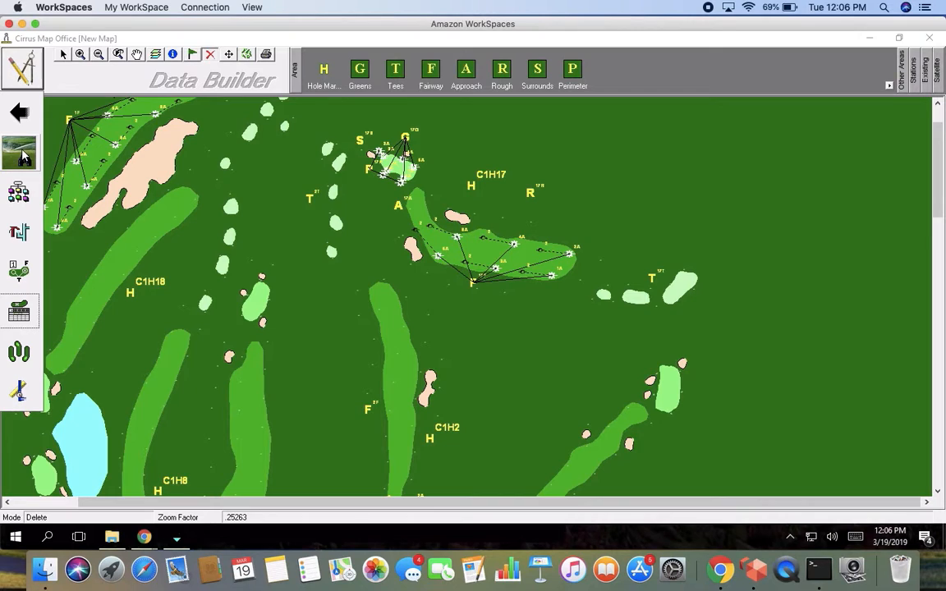
left_click(22, 153)
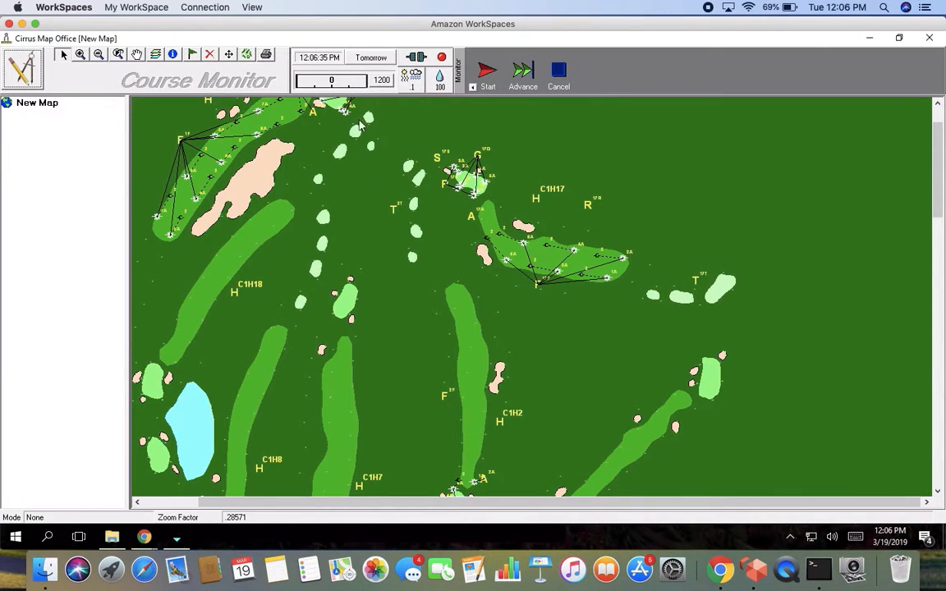
Review the Run Time Data of hole 17's Perimeter station 3A beside the left-hand bunker and accept the station properties.
left_click(80, 55)
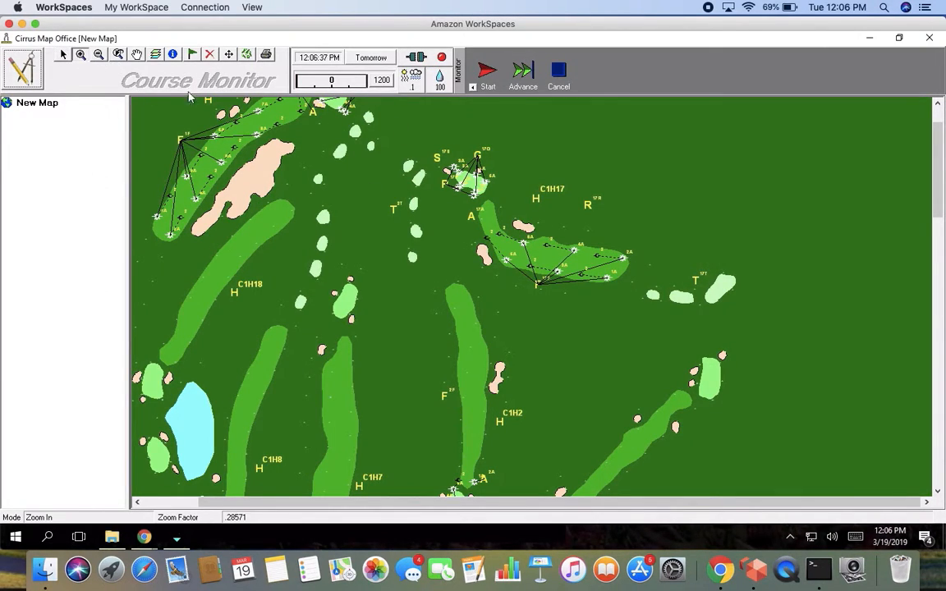
left_click_drag(433, 148, 509, 211)
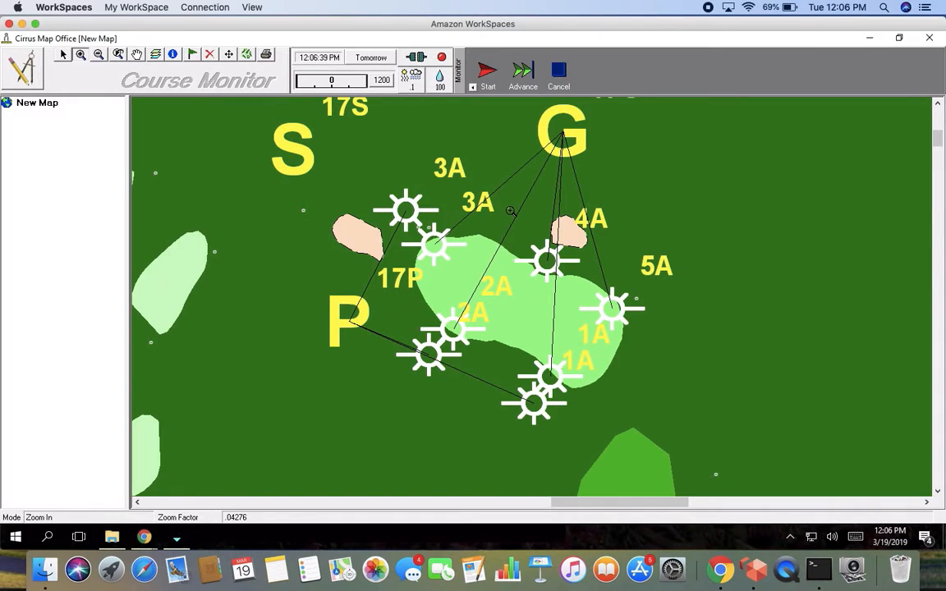
key("Escape")
right_click(403, 210)
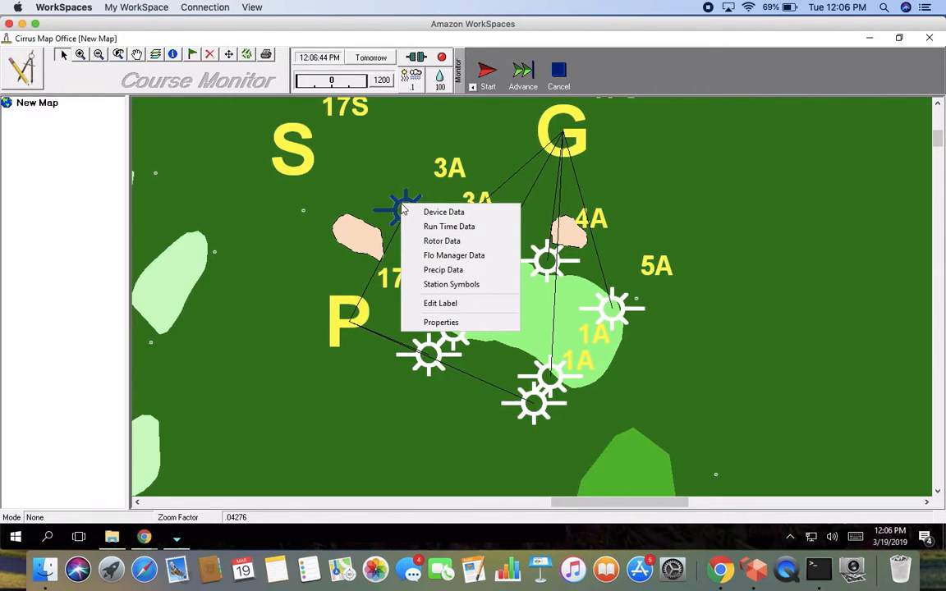
left_click(443, 227)
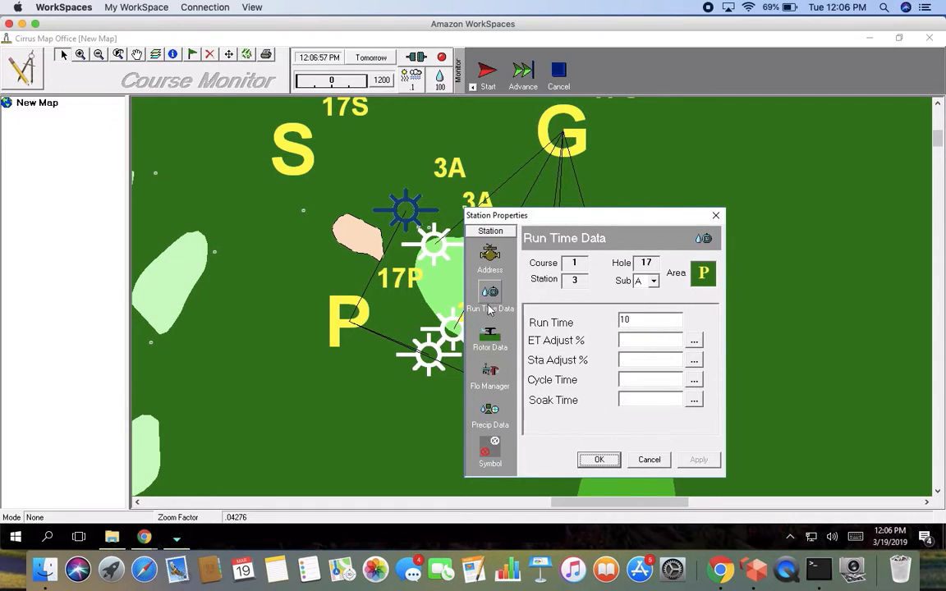
left_click(600, 460)
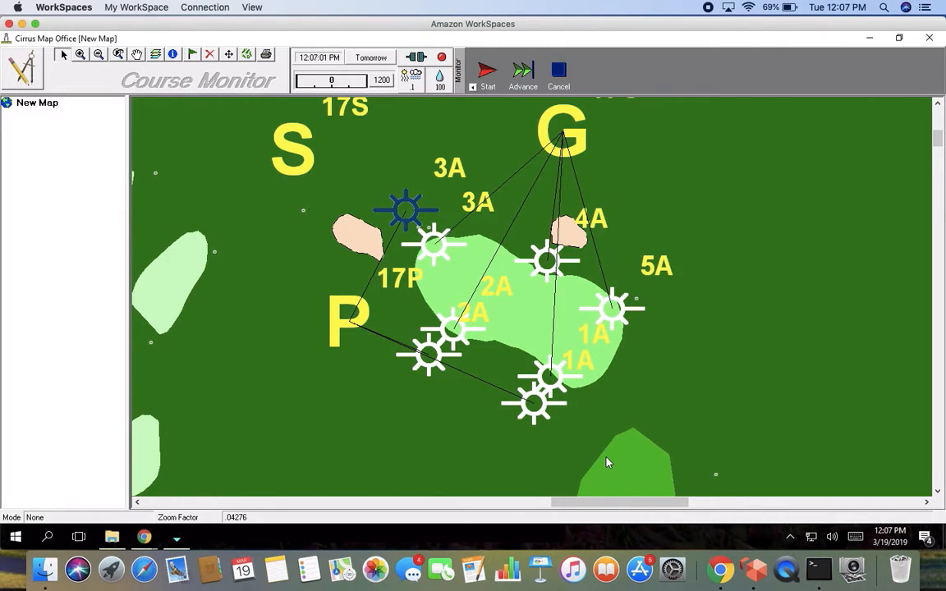
Start hole 17's Perimeter station 3A manually from its Monitor/Log with a run value of 7.
double_click(401, 212)
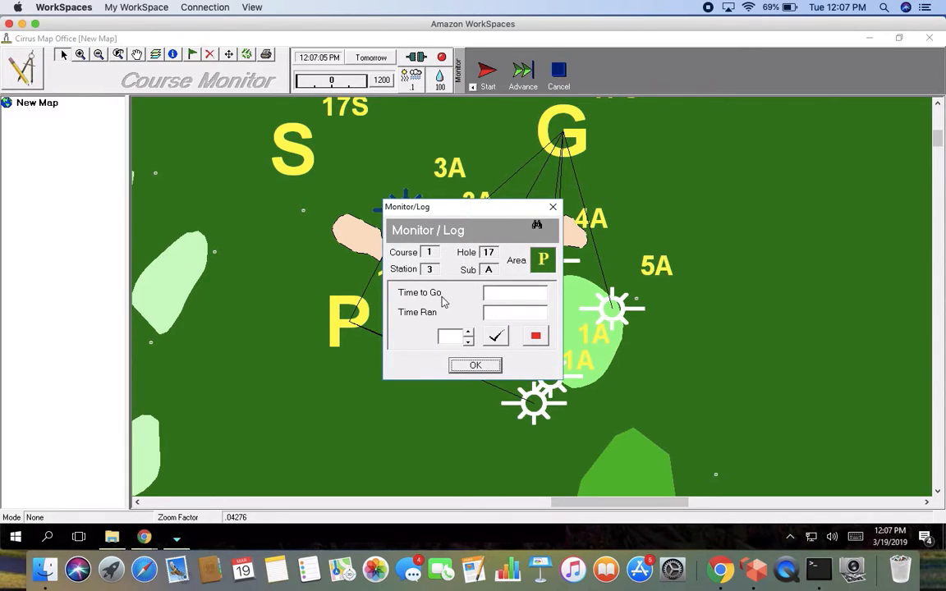
left_click(470, 334)
double_click(469, 333)
left_click(498, 336)
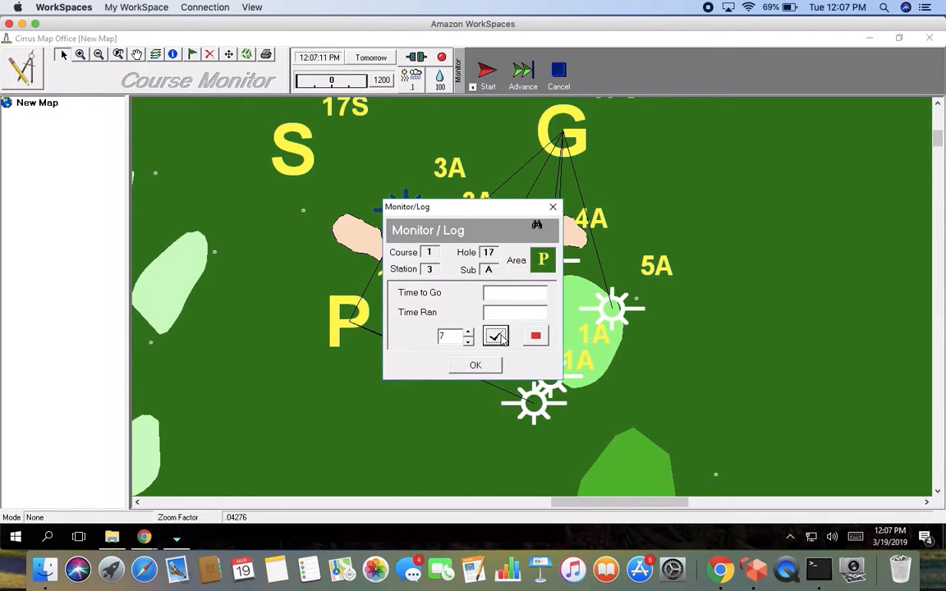
left_click(476, 366)
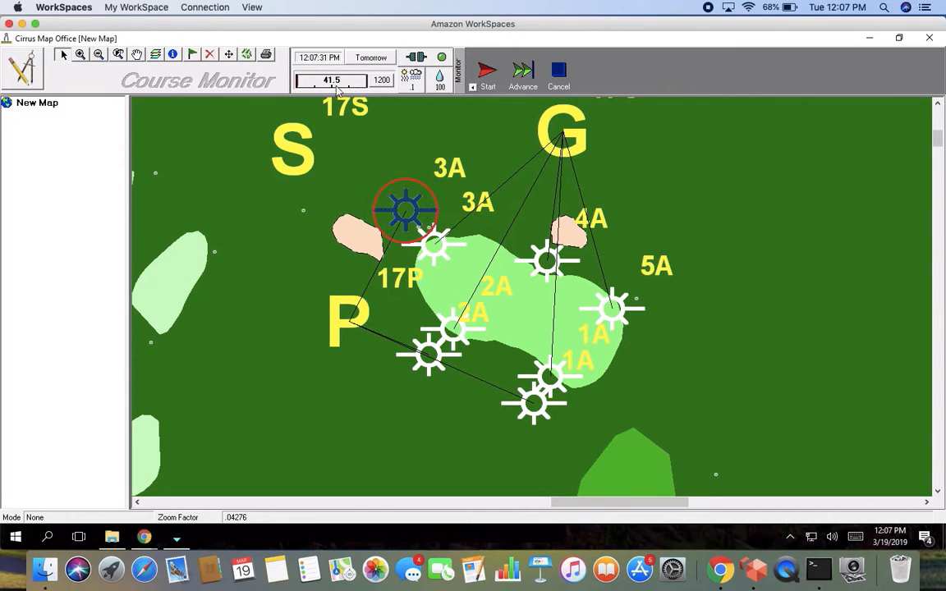
Stop the running Perimeter station 3A on hole 17 through its Monitor/Log.
double_click(405, 215)
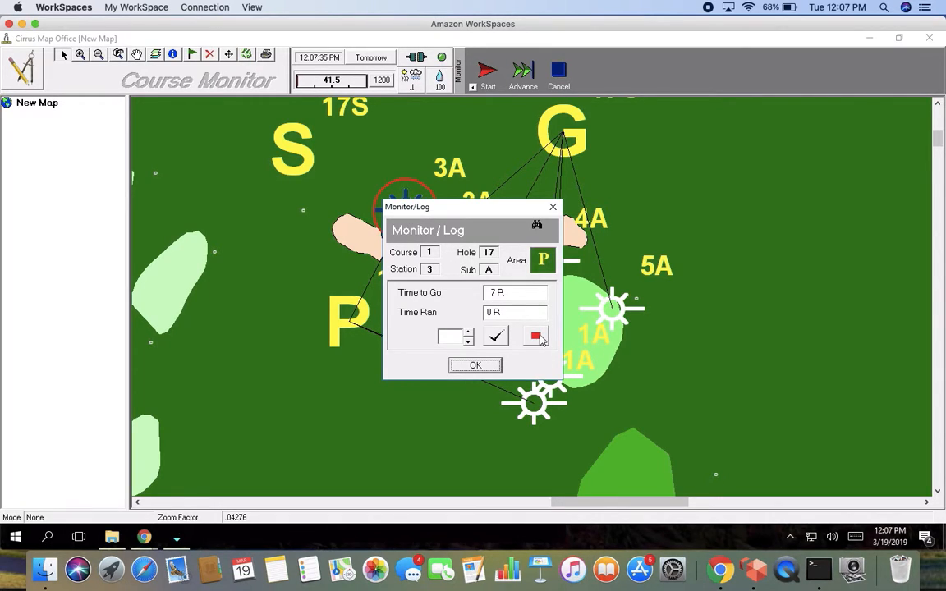
left_click(545, 337)
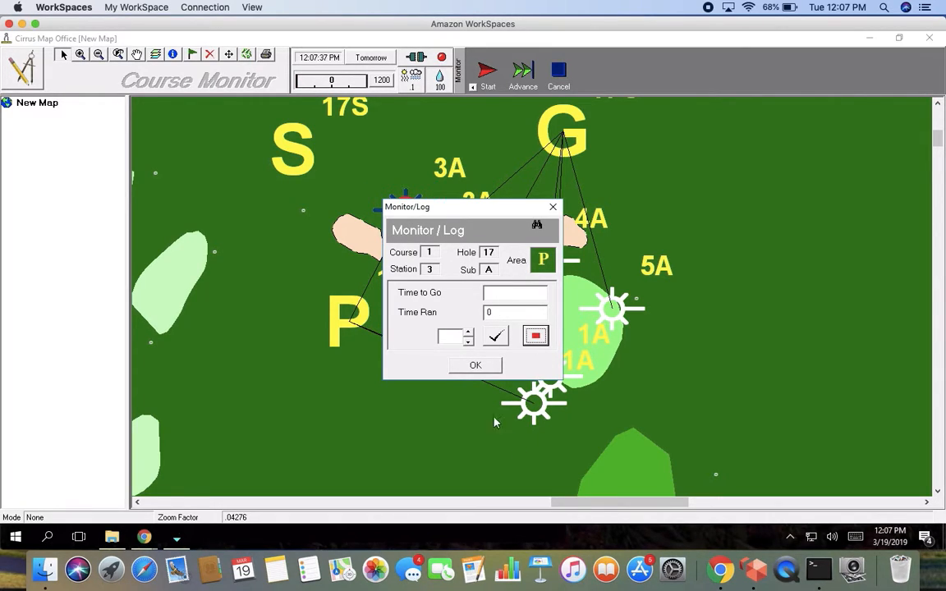
left_click(494, 366)
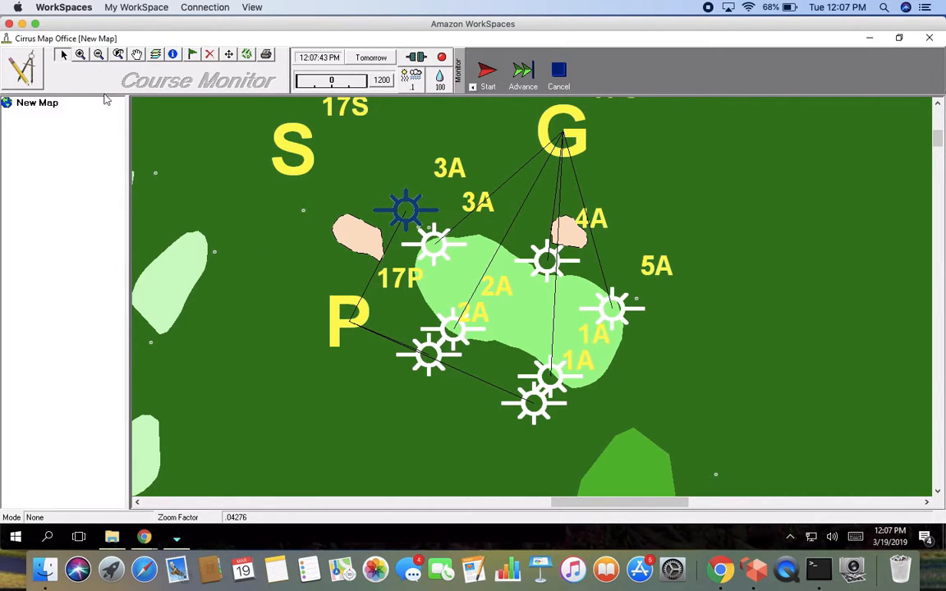
View the Monitor/Log of hole 17's Perimeter station 1A at the green's lower edge and close it.
left_click(99, 54)
left_click(488, 364)
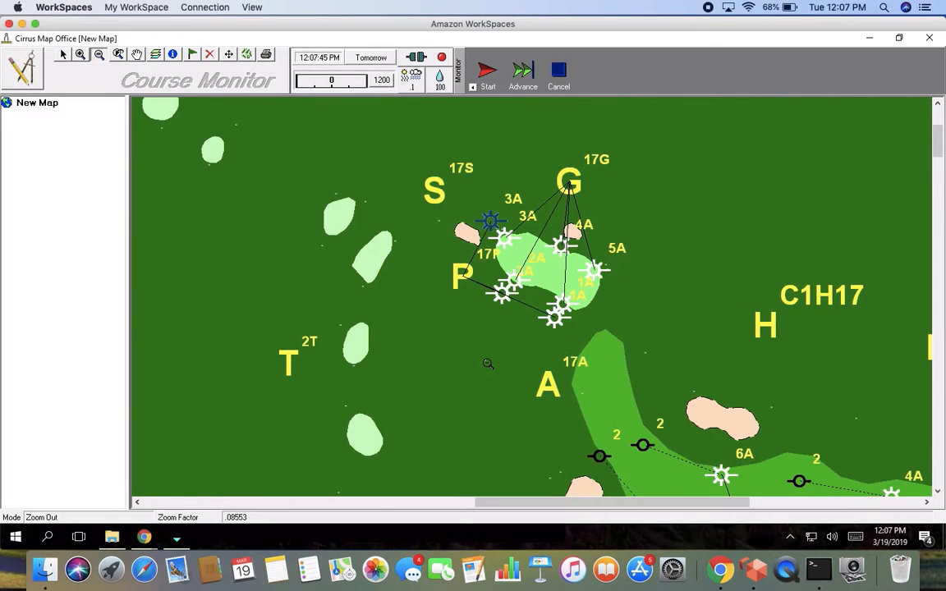
left_click(565, 391)
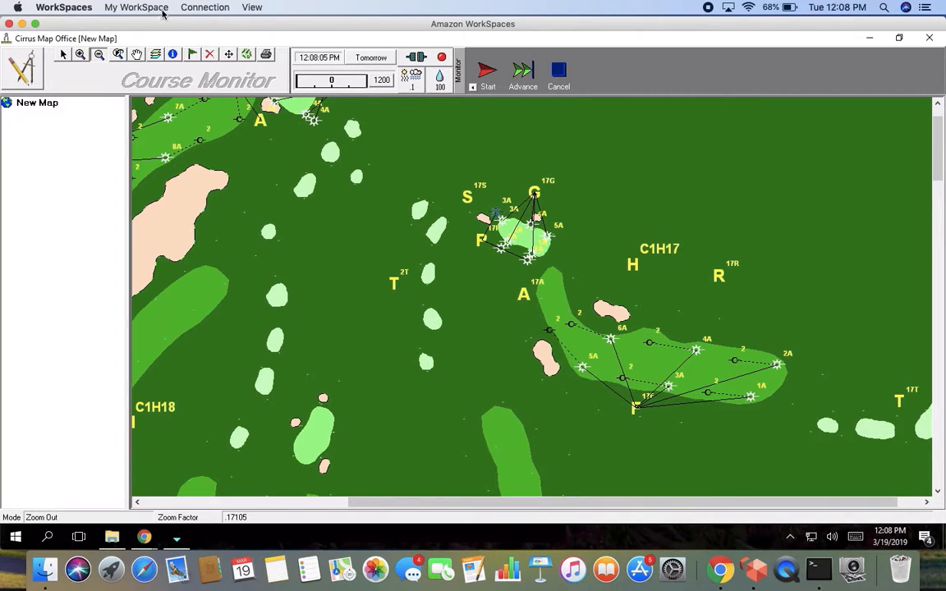
left_click(63, 54)
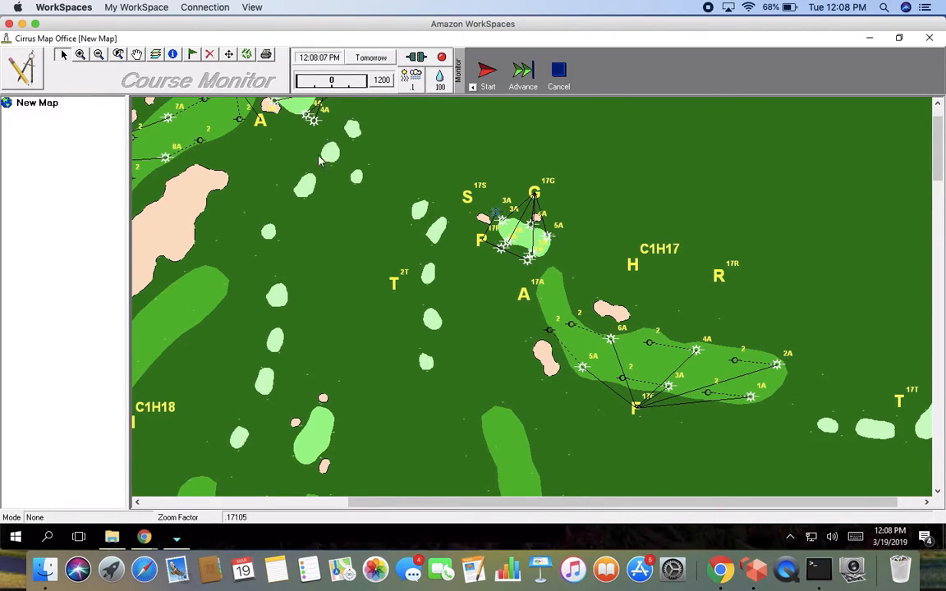
double_click(529, 262)
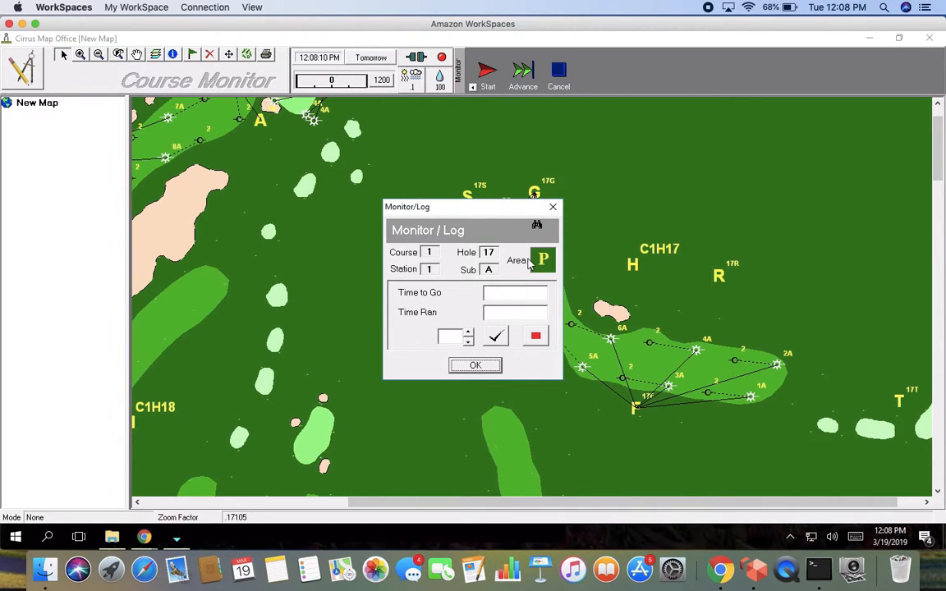
left_click(554, 209)
Change the map label of hole 17's Perimeter station 1A to "This head is leaking!!!!".
right_click(530, 261)
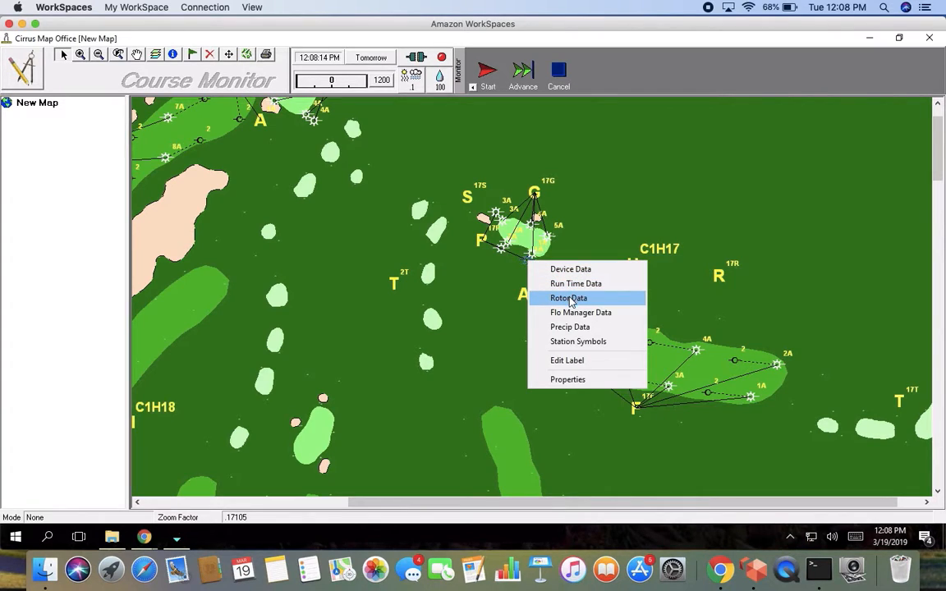
left_click(567, 360)
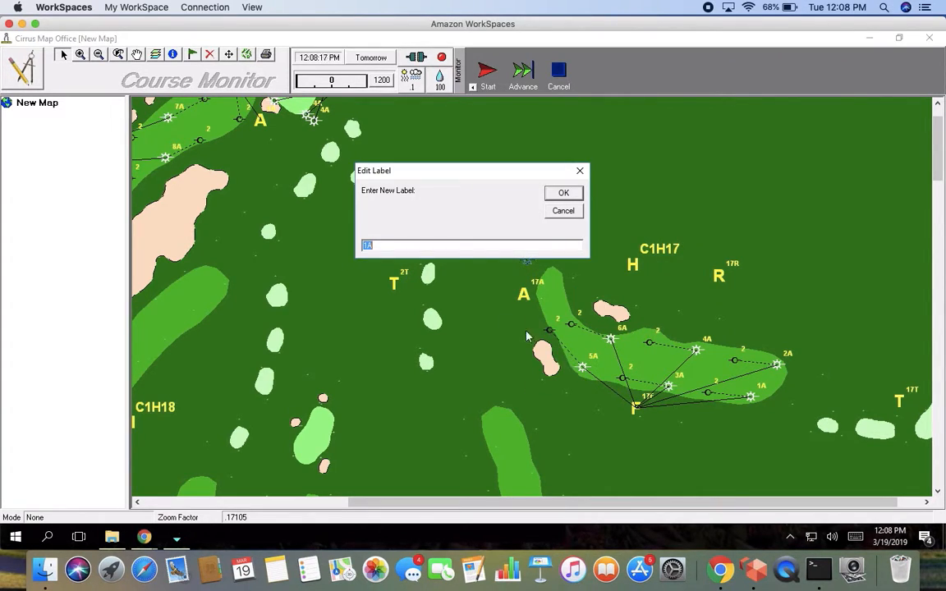
left_click(426, 245)
key("BackSpace")
key("BackSpace")
type("This head is leaking!!!!")
left_click(562, 194)
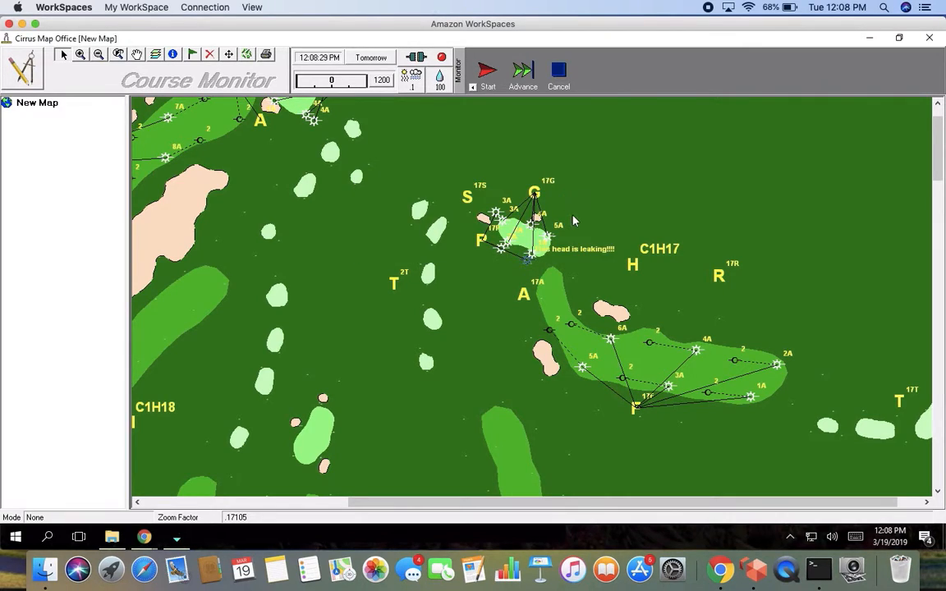